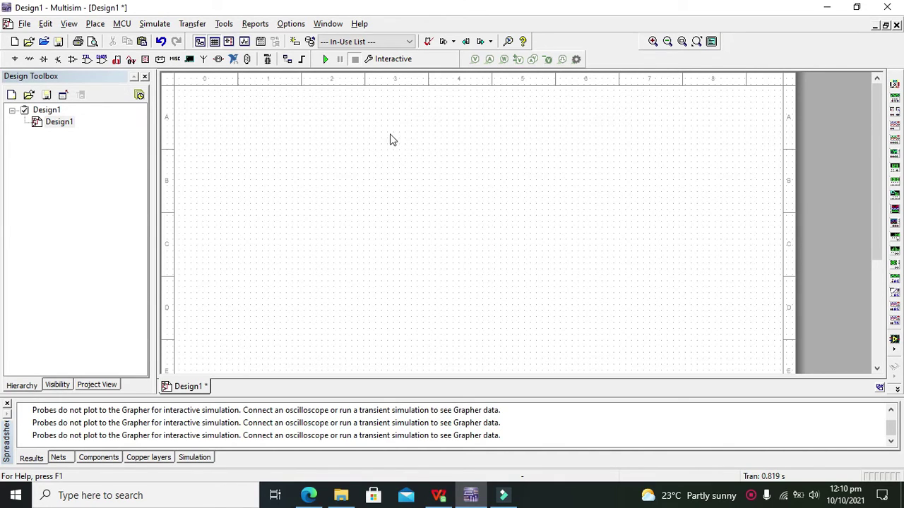
Step: Place a 5.0V VCC supply near the top of the schematic sheet
drag(387, 127, 393, 171)
click(15, 60)
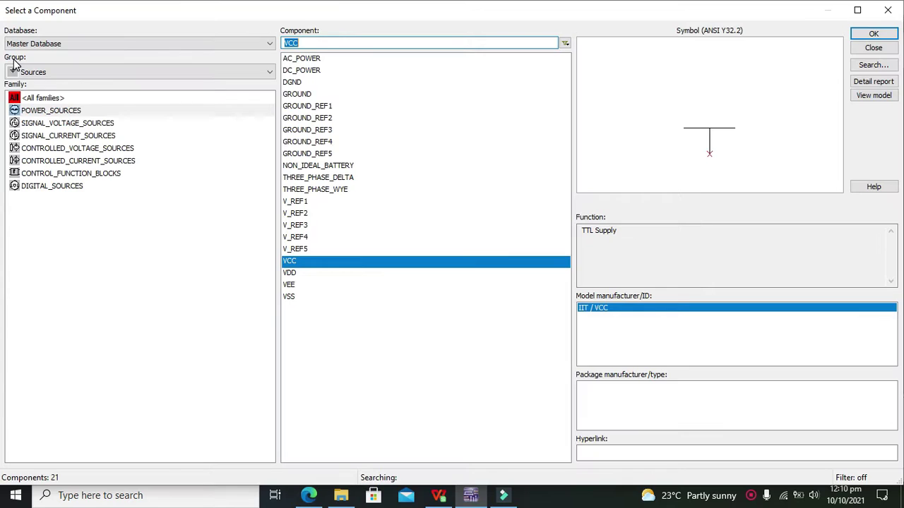
click(111, 113)
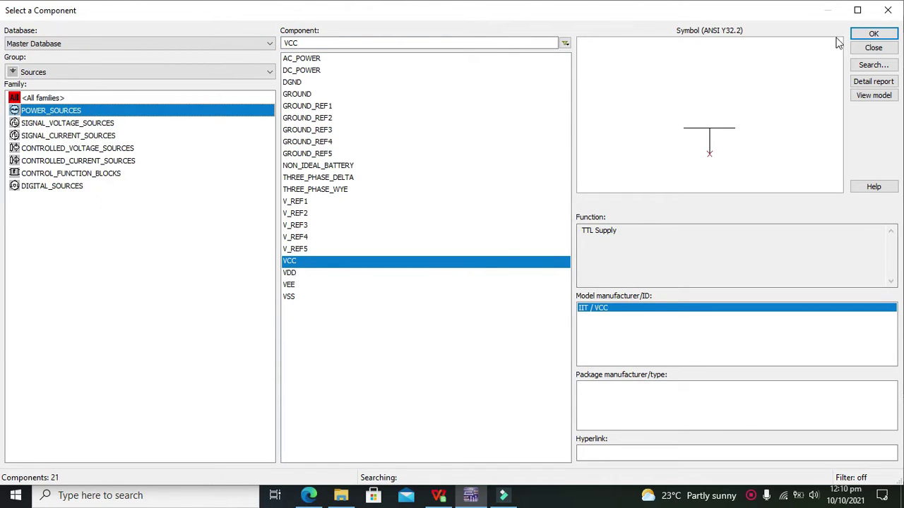
click(874, 34)
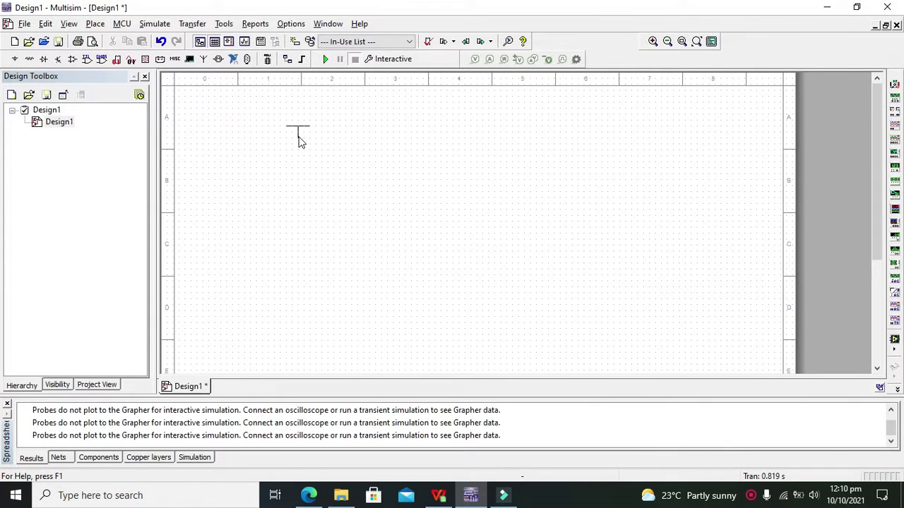
click(302, 142)
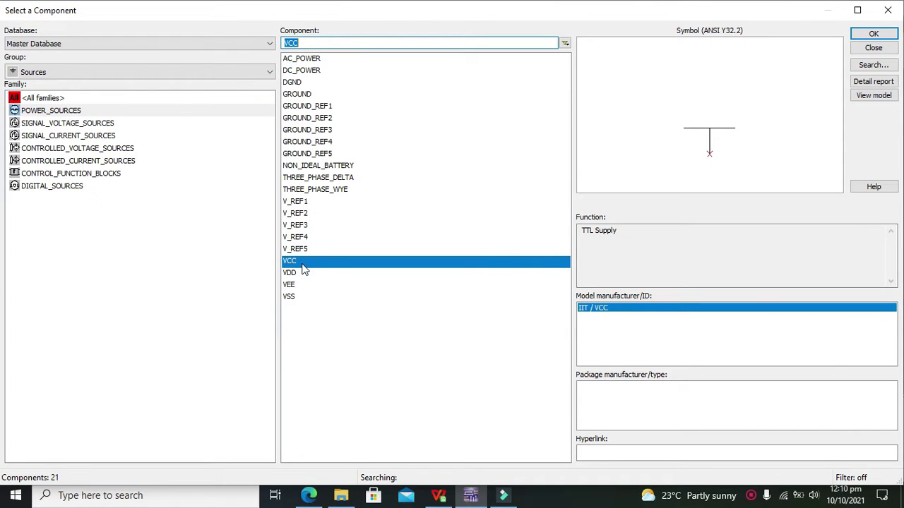
Step: Place a GROUND symbol below the VCC supply
click(311, 93)
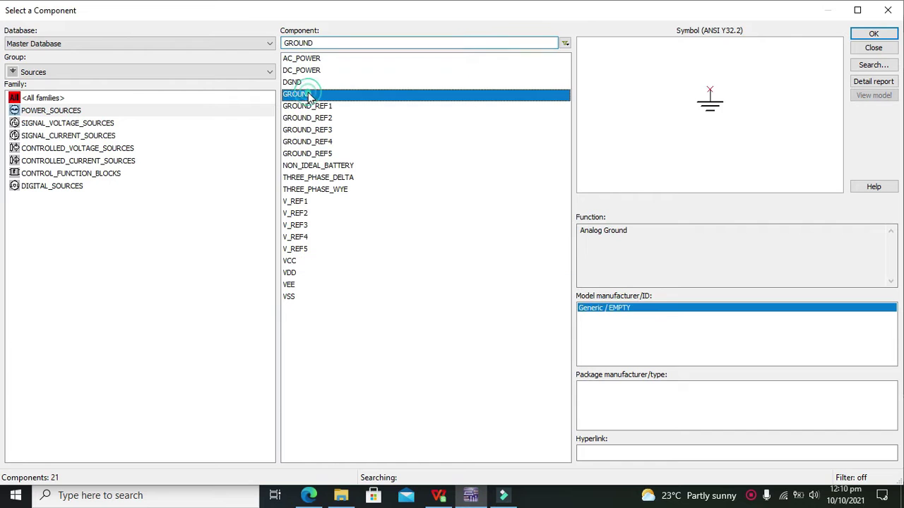
click(873, 34)
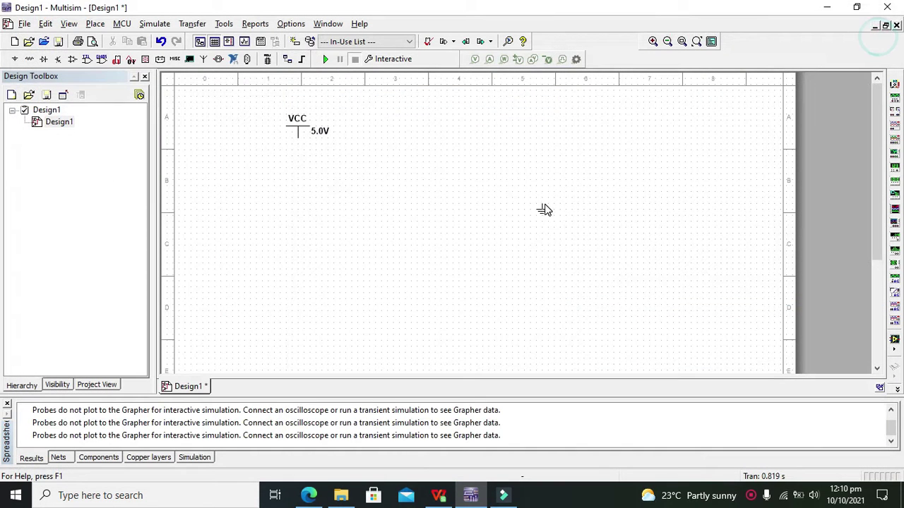
click(300, 243)
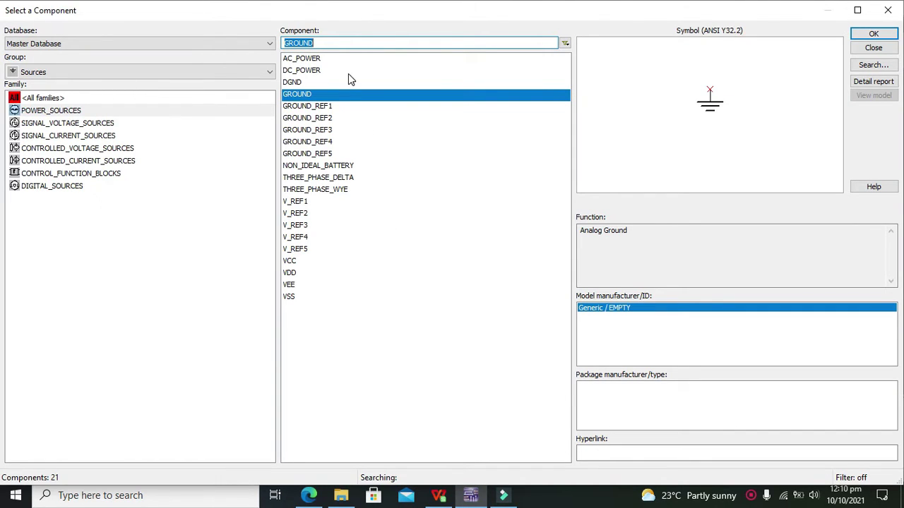
Step: Place two 330Ω resistors from the Basic group's RESISTOR family
click(331, 58)
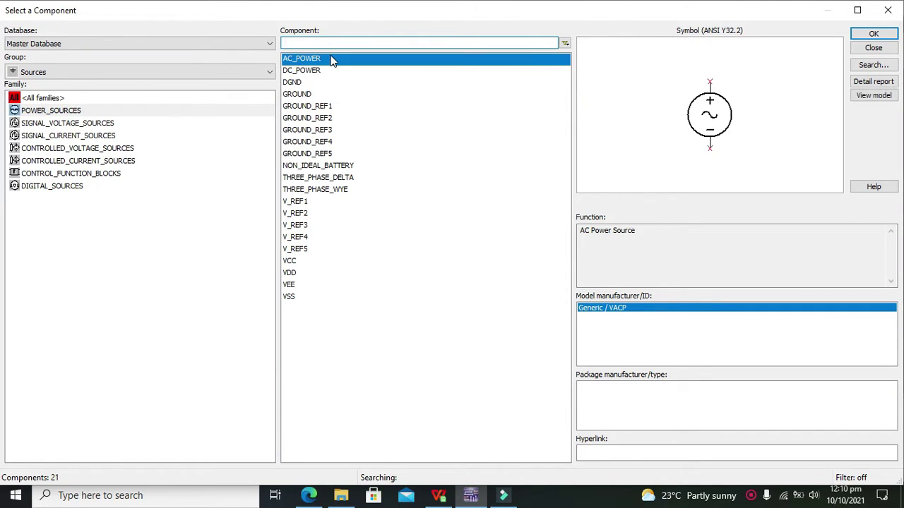
text(33)
key(BackSpace)
key(BackSpace)
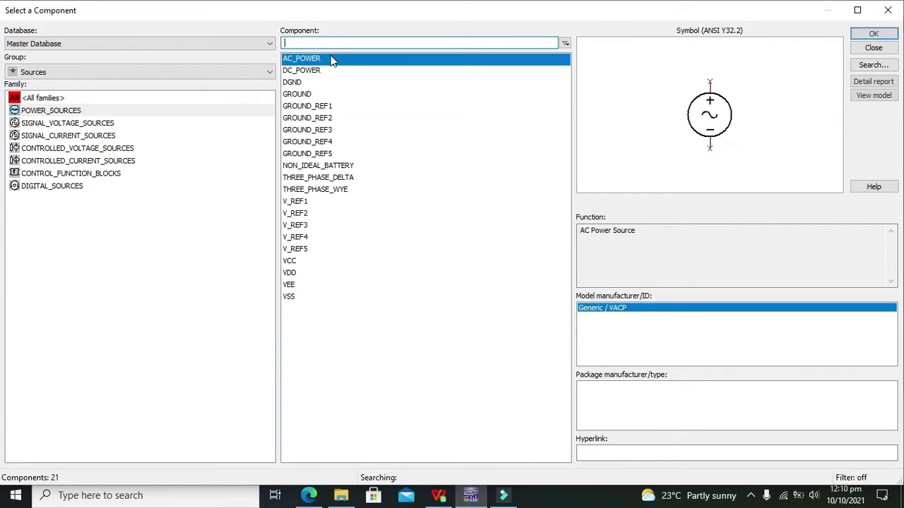
click(96, 75)
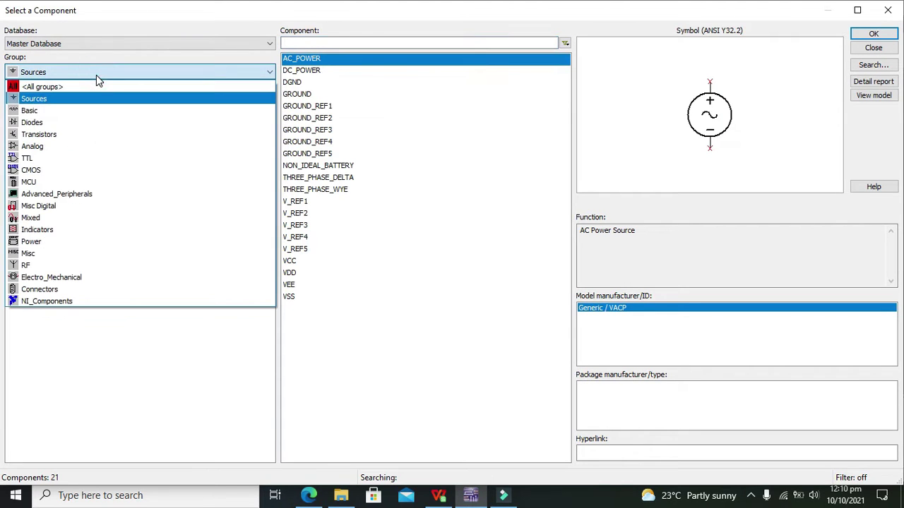
click(83, 110)
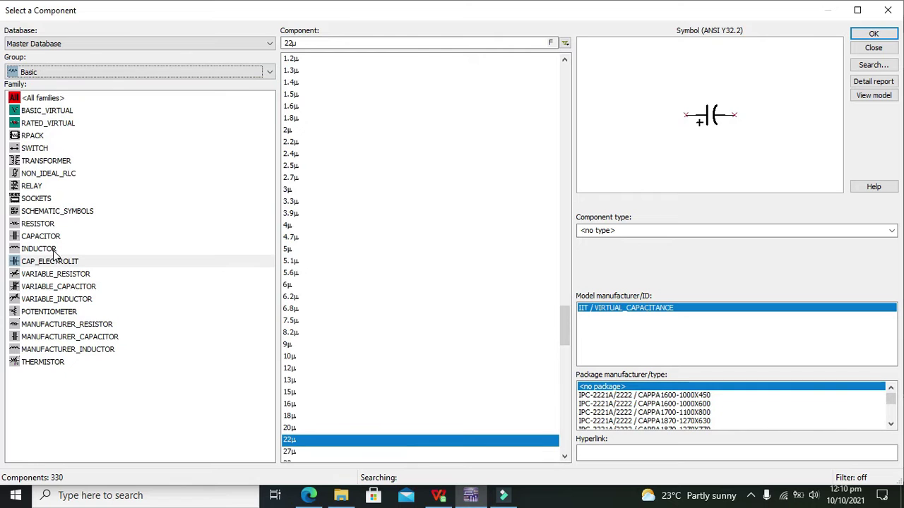
click(56, 224)
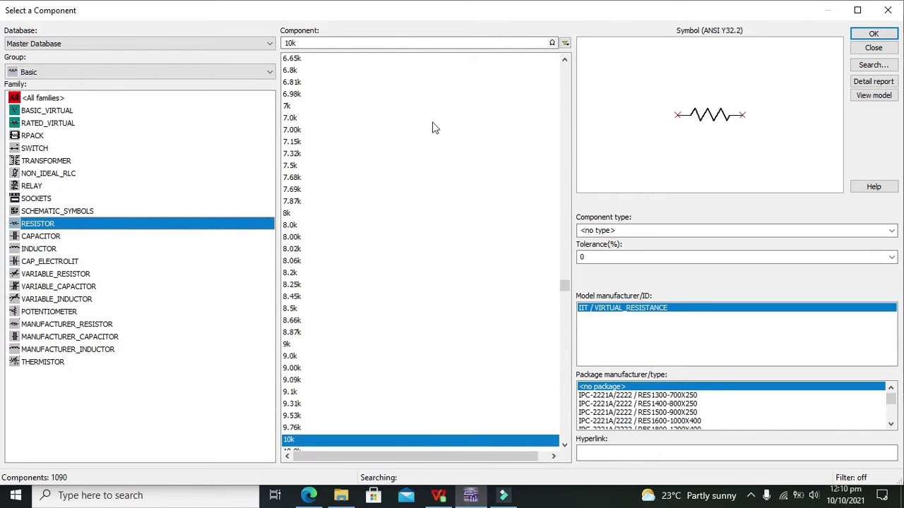
click(563, 142)
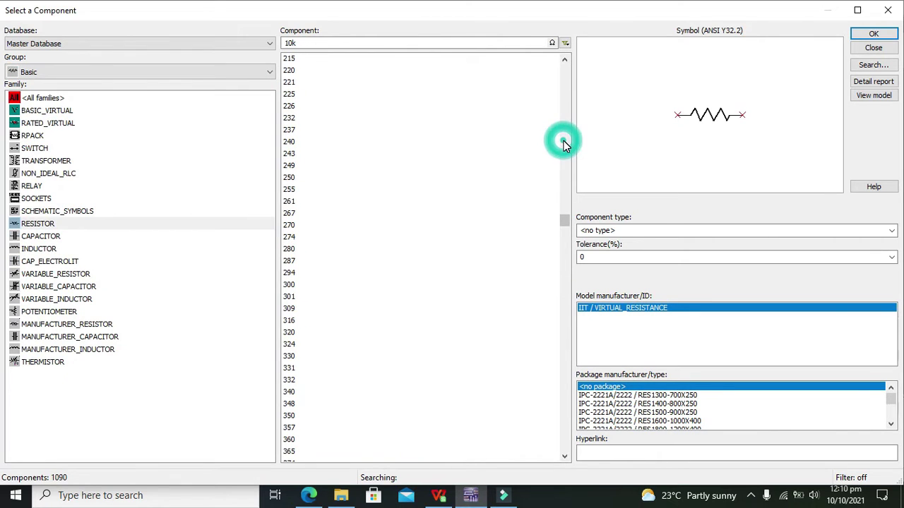
click(290, 356)
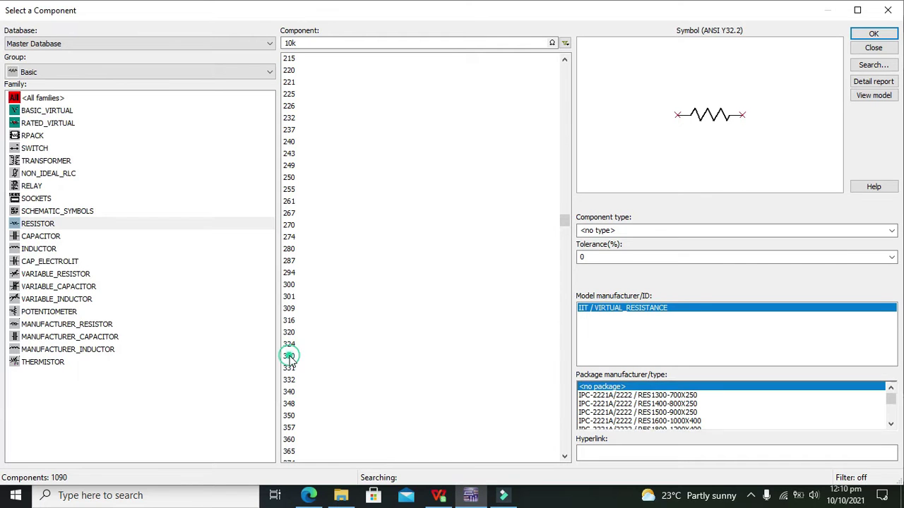
click(883, 33)
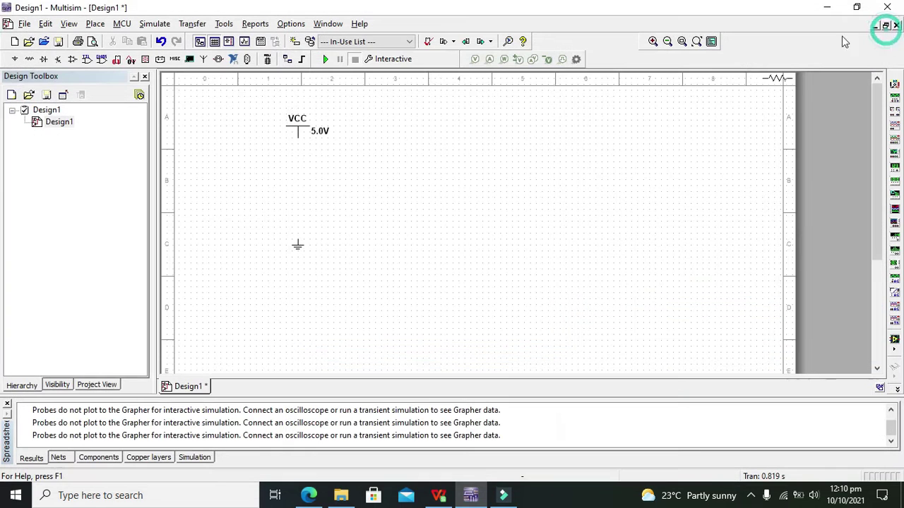
click(415, 170)
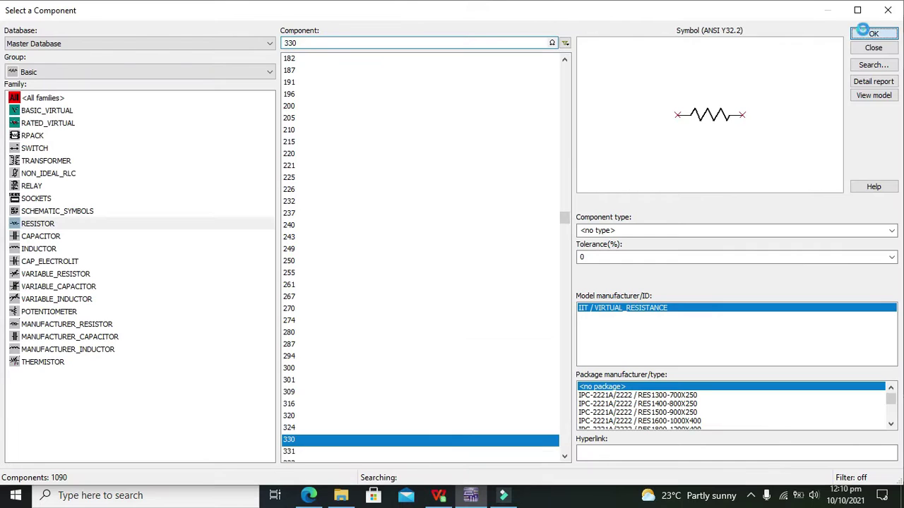
click(873, 34)
click(489, 175)
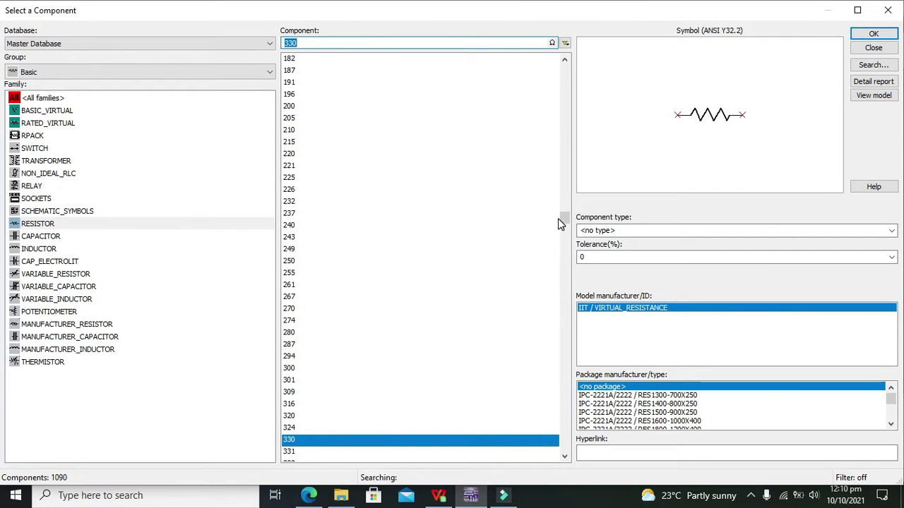
Step: Place two 9kΩ resistors near the top right of the sheet
drag(564, 218, 564, 303)
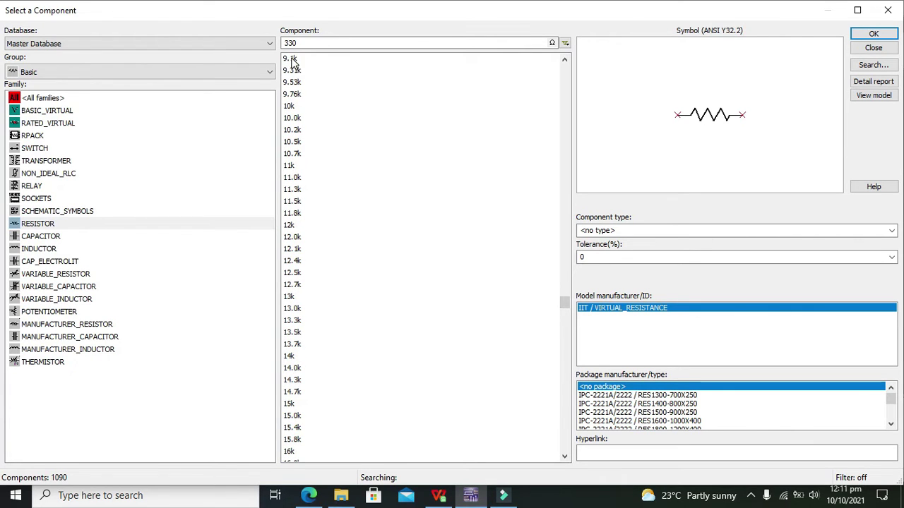
click(567, 57)
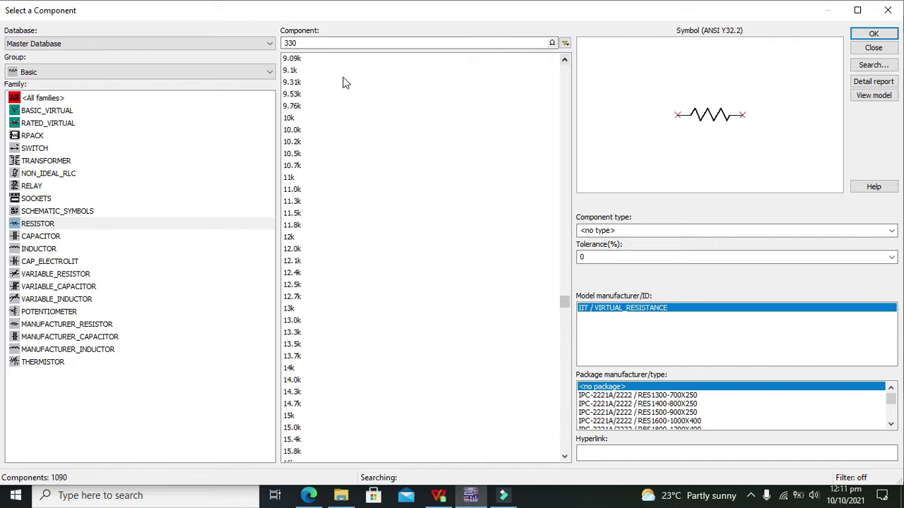
click(564, 60)
click(564, 58)
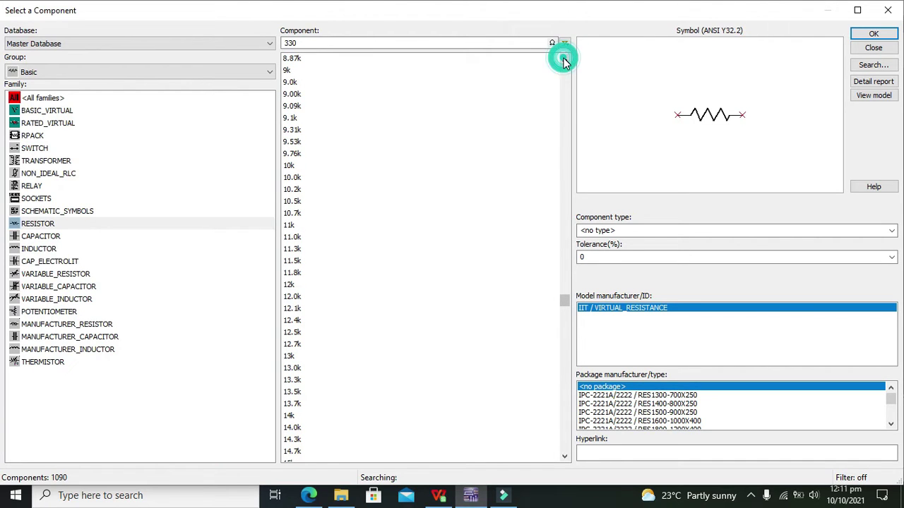
click(293, 70)
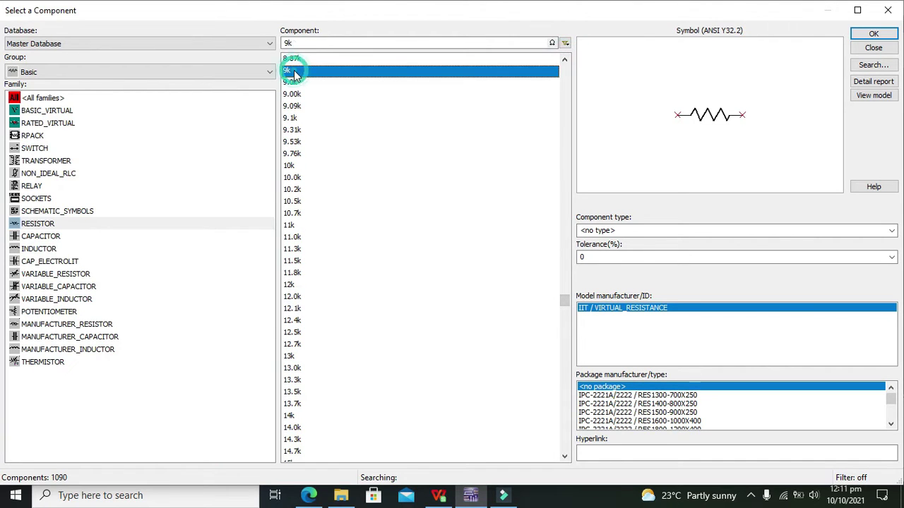
click(873, 34)
click(621, 134)
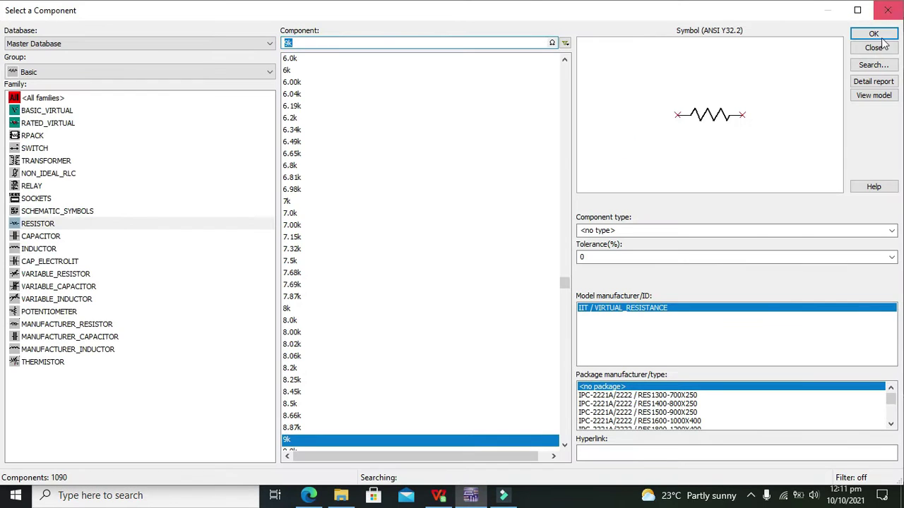
click(874, 34)
click(626, 206)
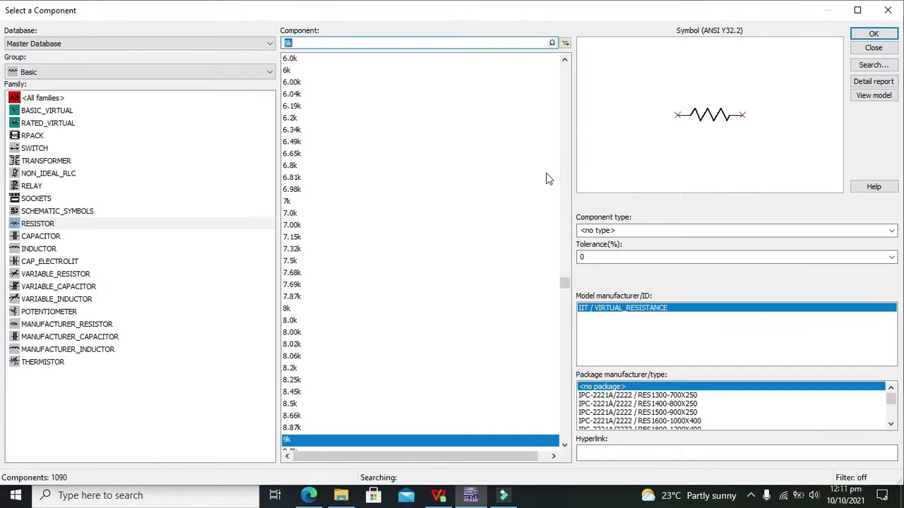
key(BackSpace)
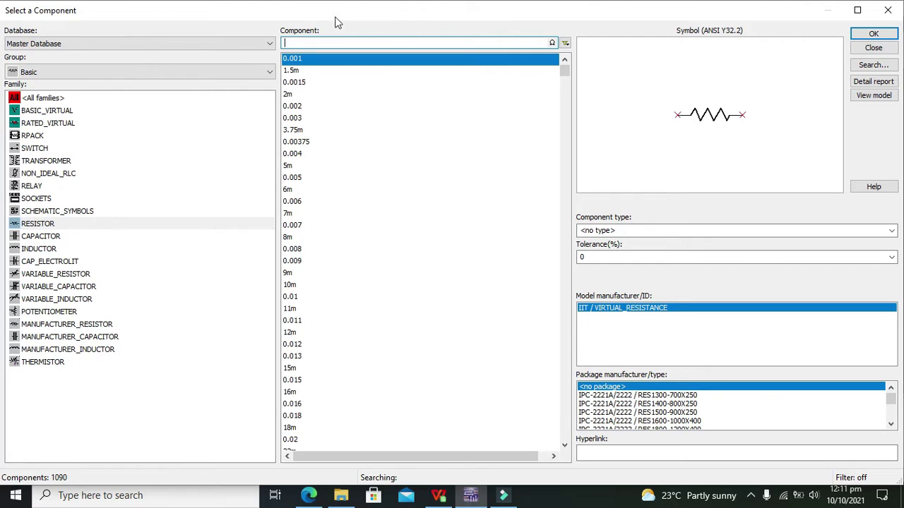
Step: Search 'led' in the Diodes group and place red LED1 below the 330Ω resistors
click(135, 71)
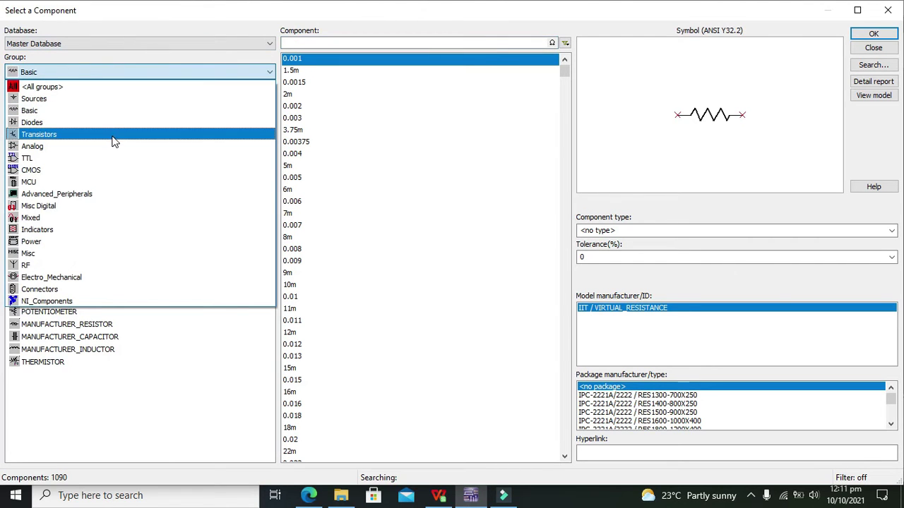
click(106, 124)
text(led)
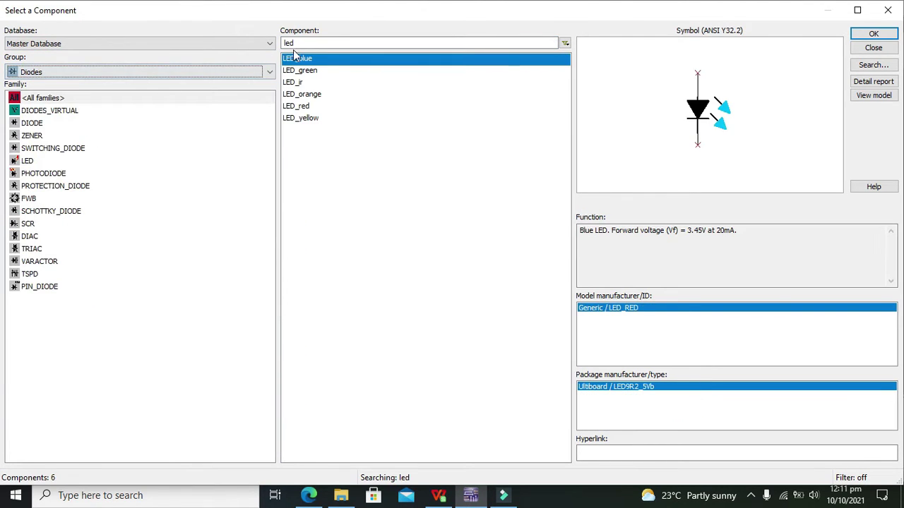
double_click(311, 43)
text(l)
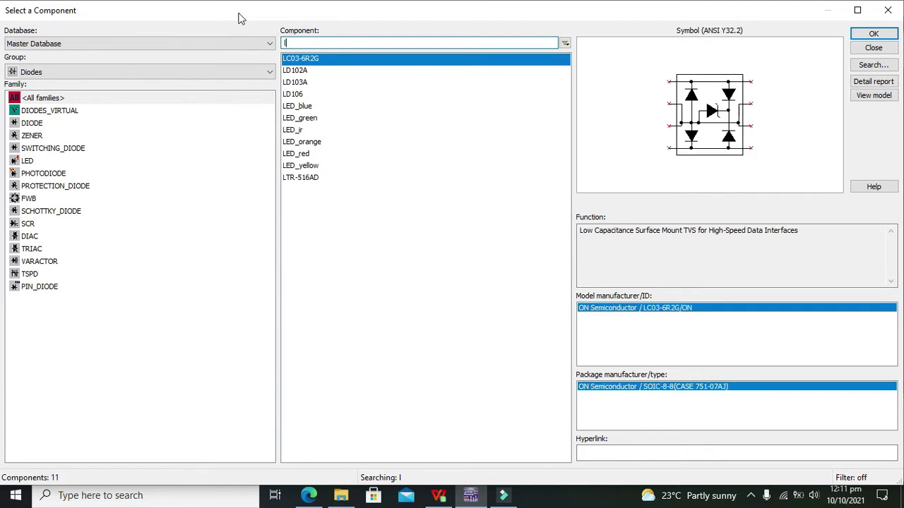
text(ed)
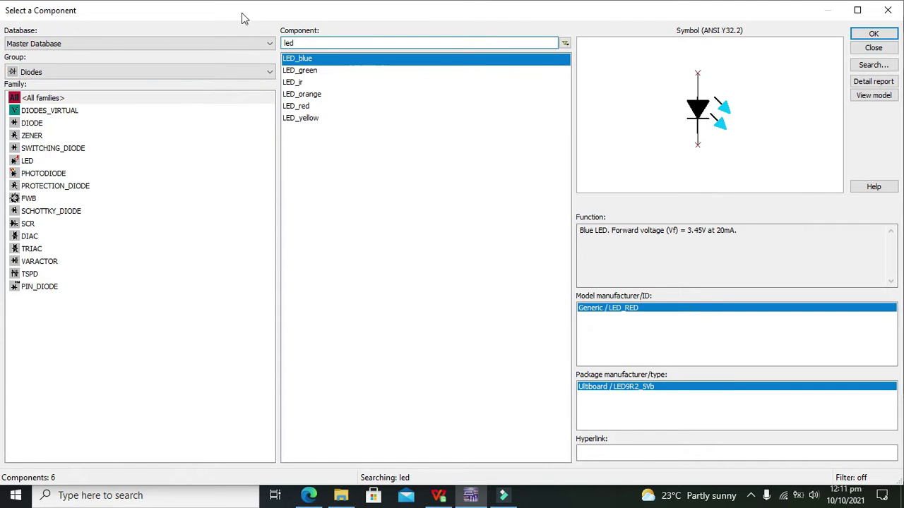
click(312, 95)
click(315, 107)
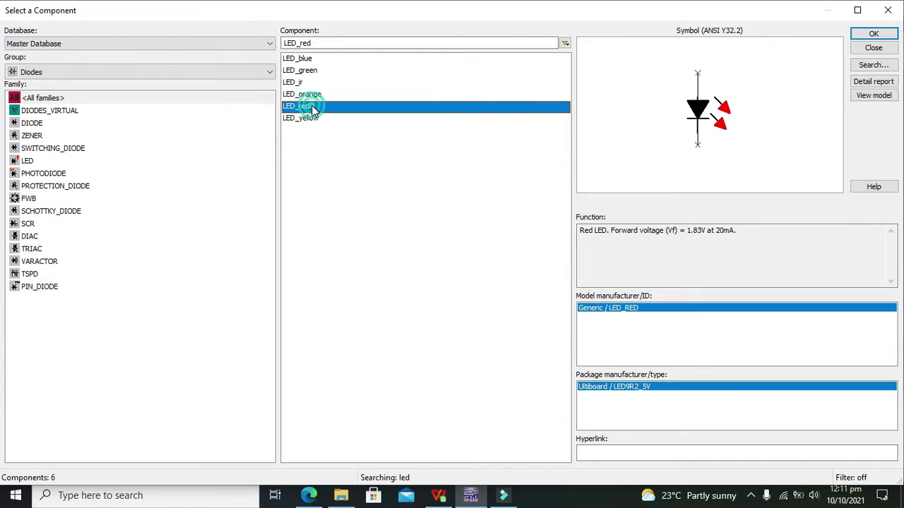
click(874, 33)
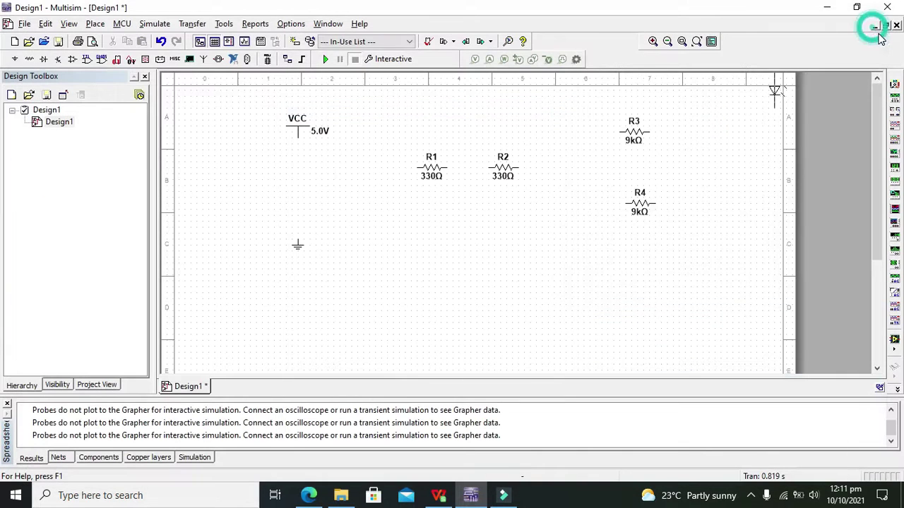
click(535, 301)
click(854, 37)
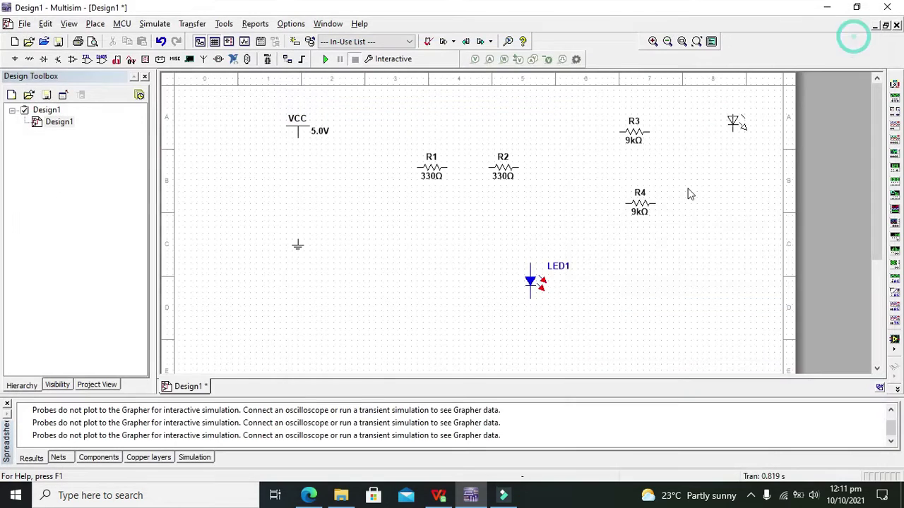
Step: Place LED2, then add 27µF CAP_ELECTROLIT capacitors C1 and C2 from the Basic group
click(600, 295)
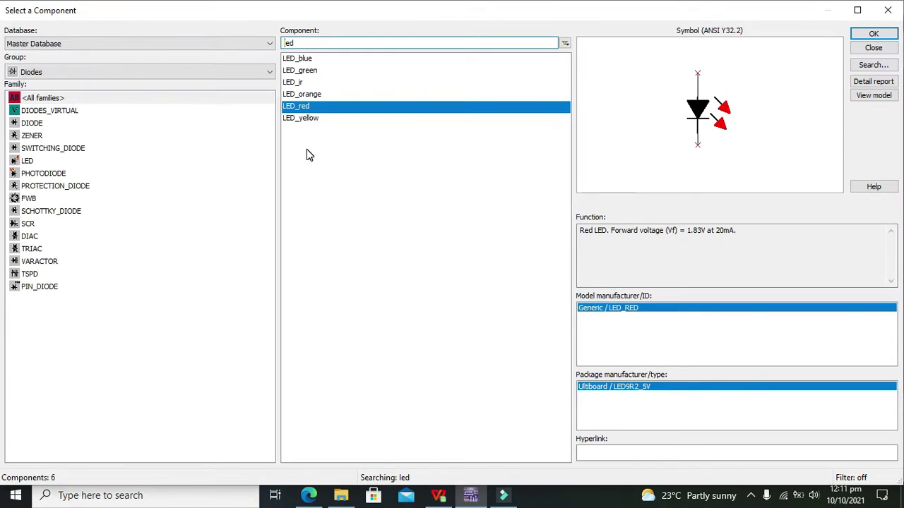
click(141, 70)
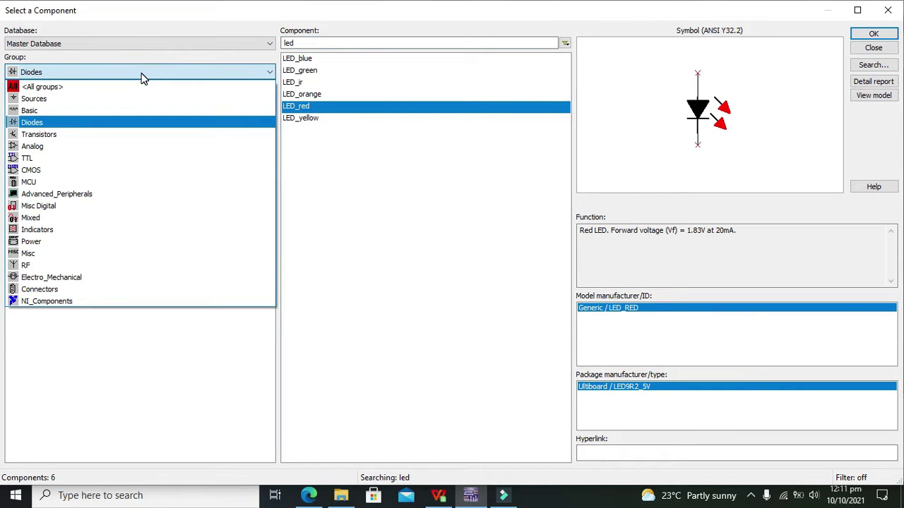
click(87, 109)
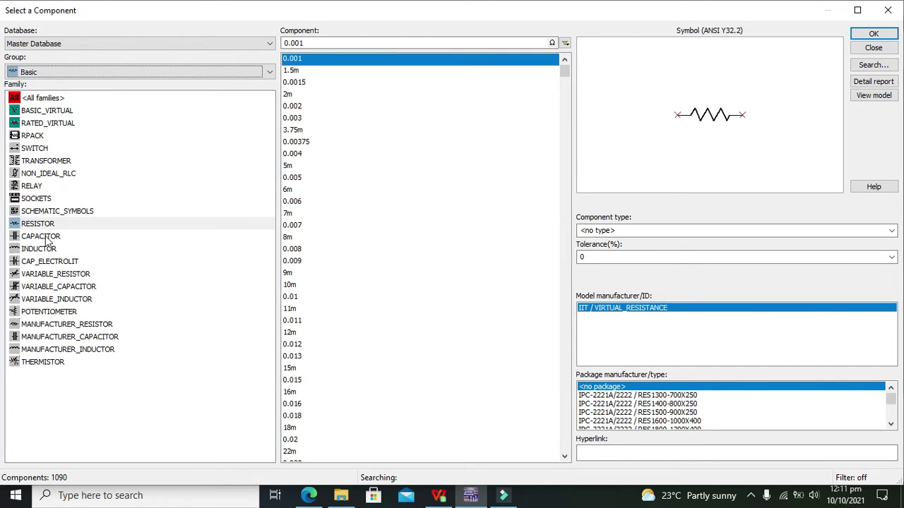
click(50, 260)
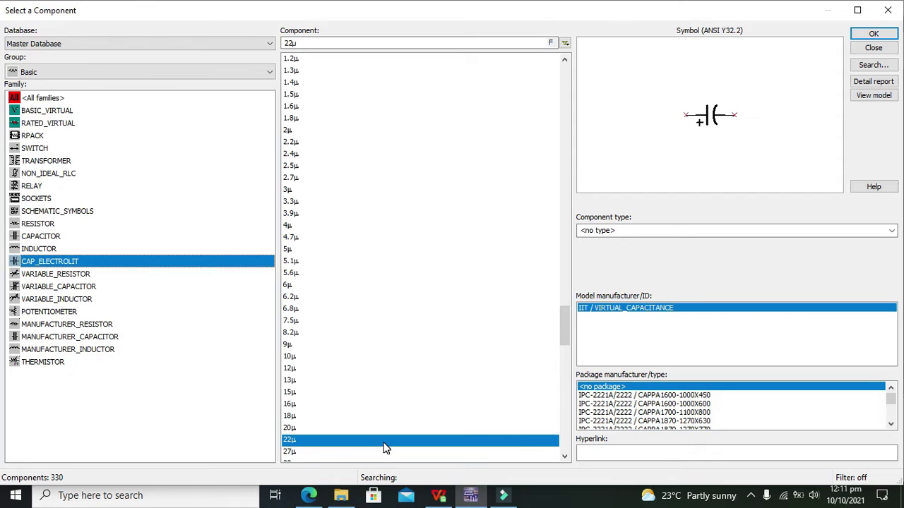
click(309, 453)
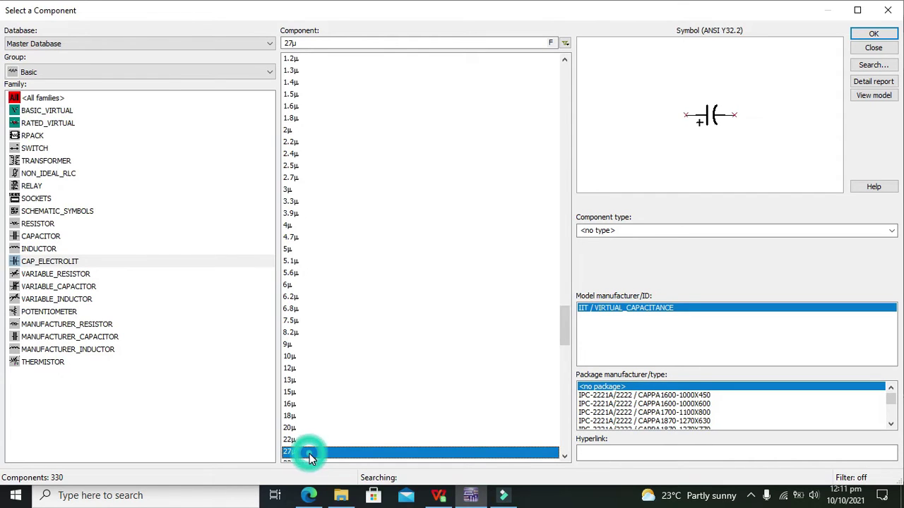
click(564, 456)
click(564, 457)
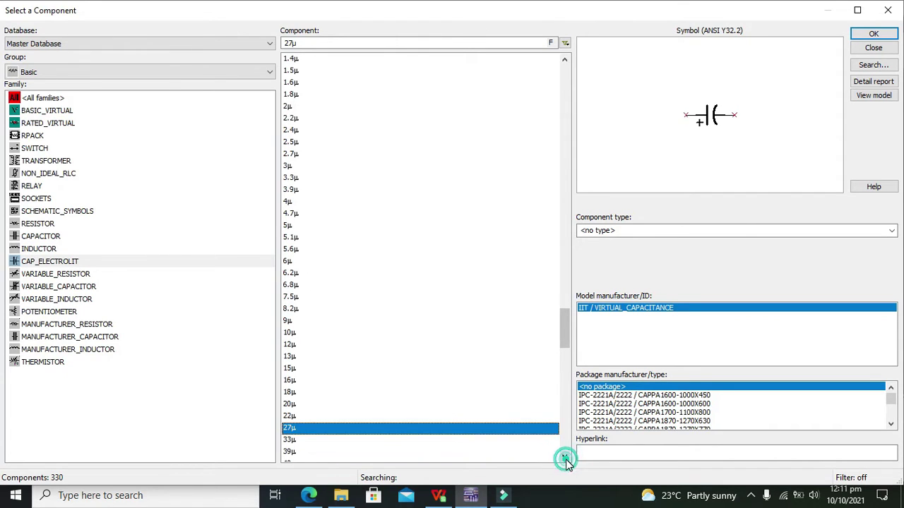
click(856, 37)
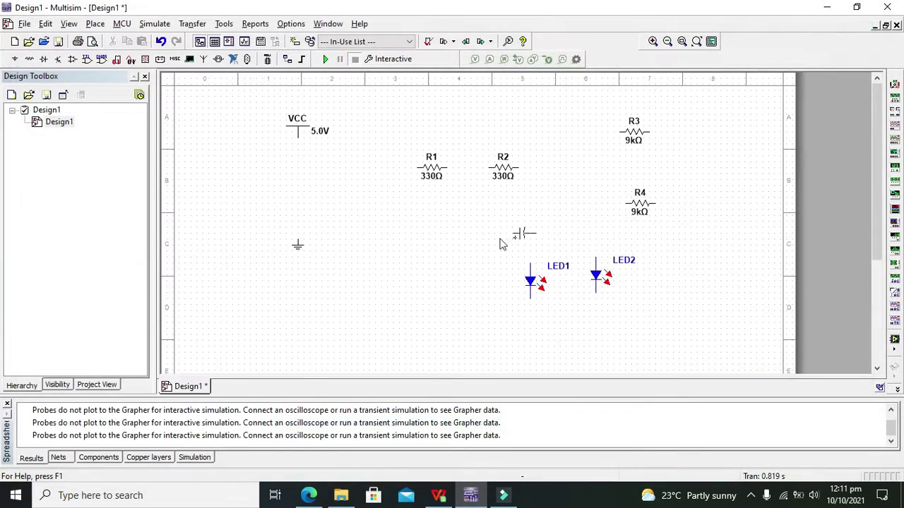
click(390, 233)
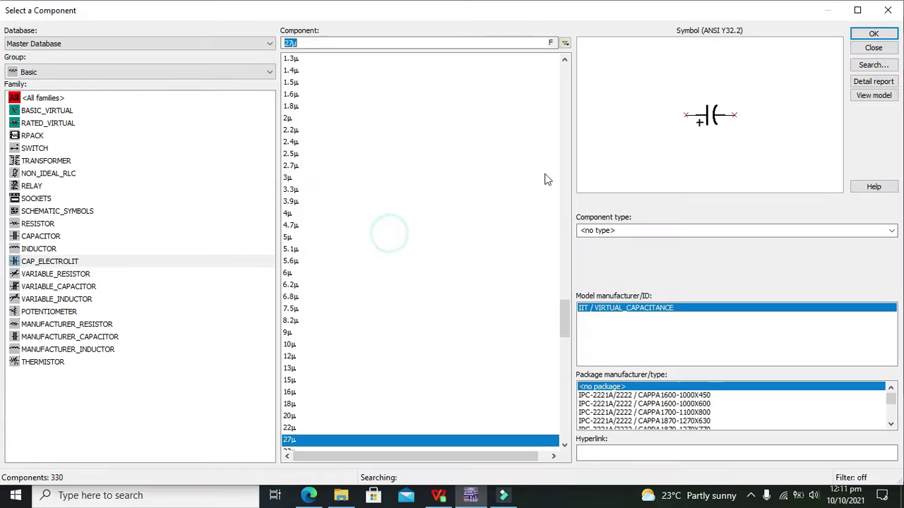
click(873, 47)
click(481, 228)
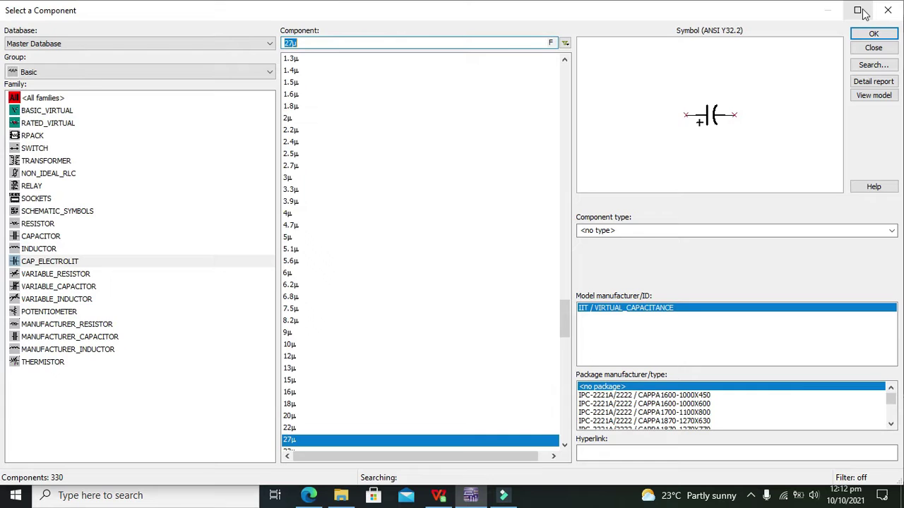
click(874, 46)
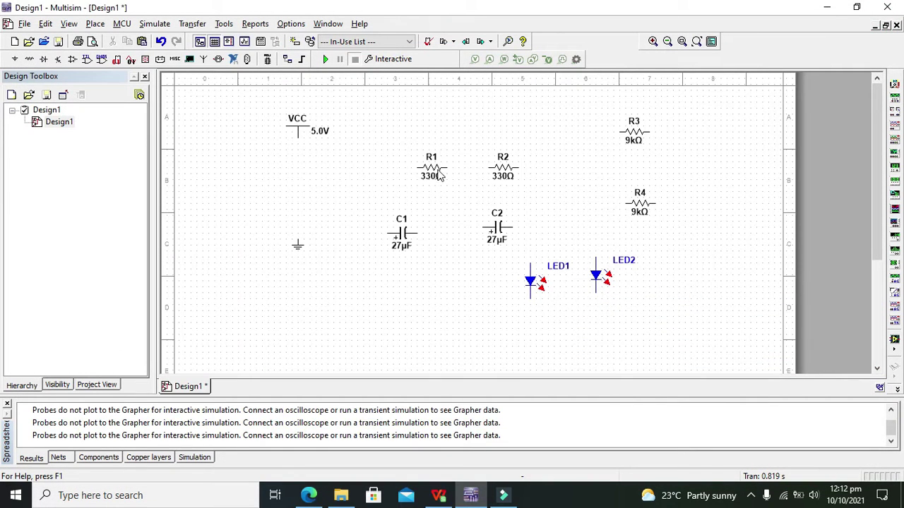
Step: Move R1 under VCC, rotate it 90° upright, and wire its top pin to VCC
drag(437, 175, 314, 180)
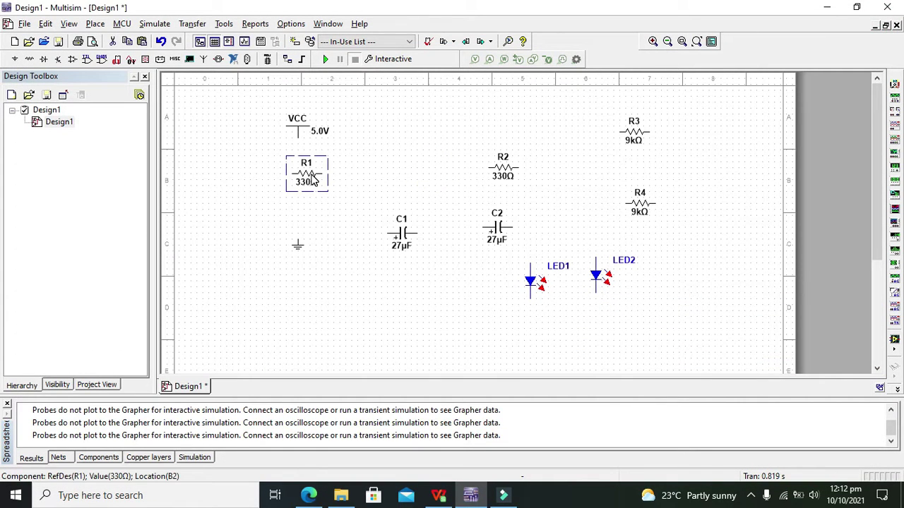
right_click(313, 180)
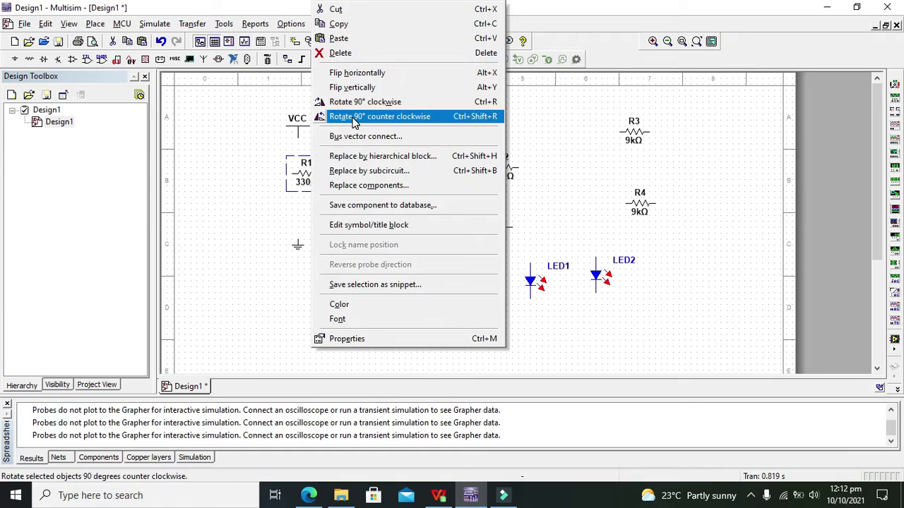
click(355, 103)
click(302, 177)
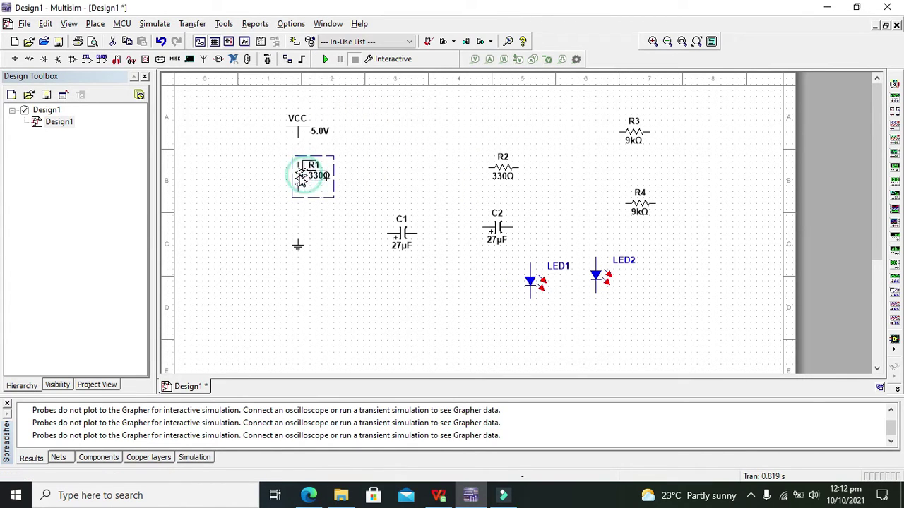
click(379, 181)
click(298, 161)
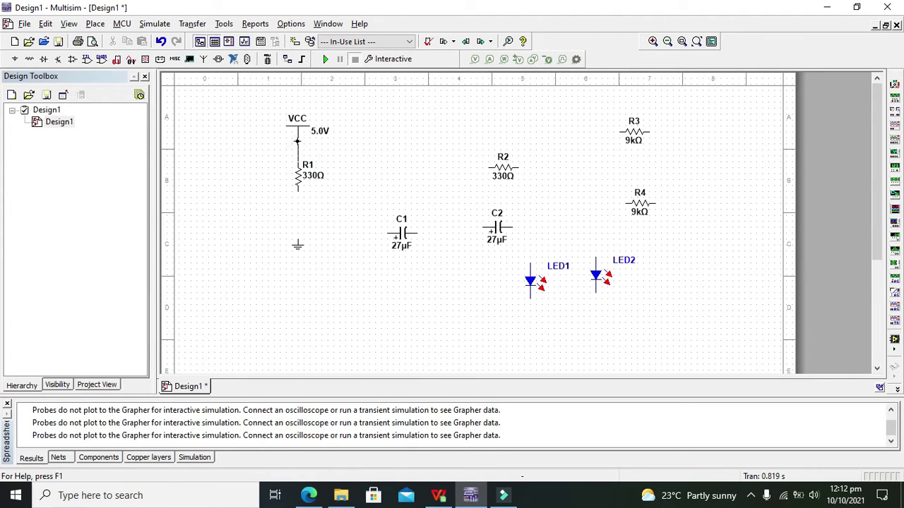
drag(297, 141, 242, 111)
Step: Keep VCC at 5.0 V, shift it left, and nudge the ground symbol down
double_click(300, 128)
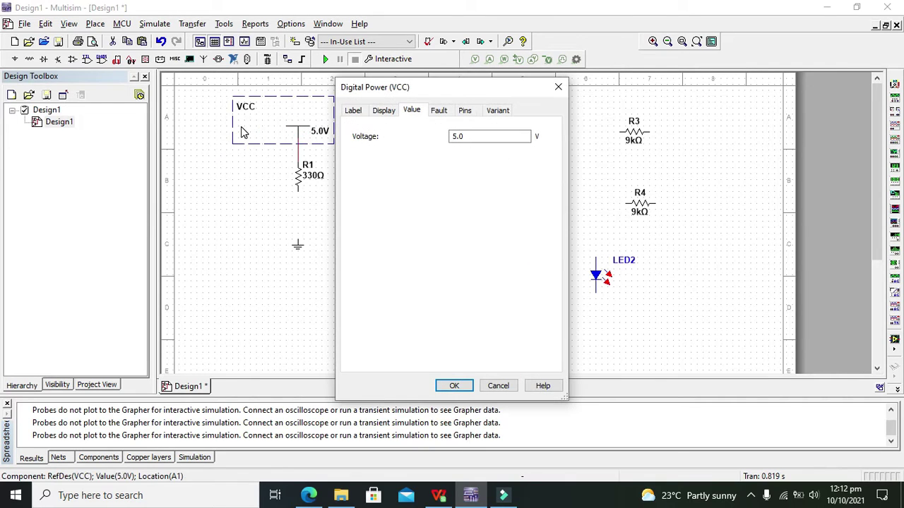
click(454, 385)
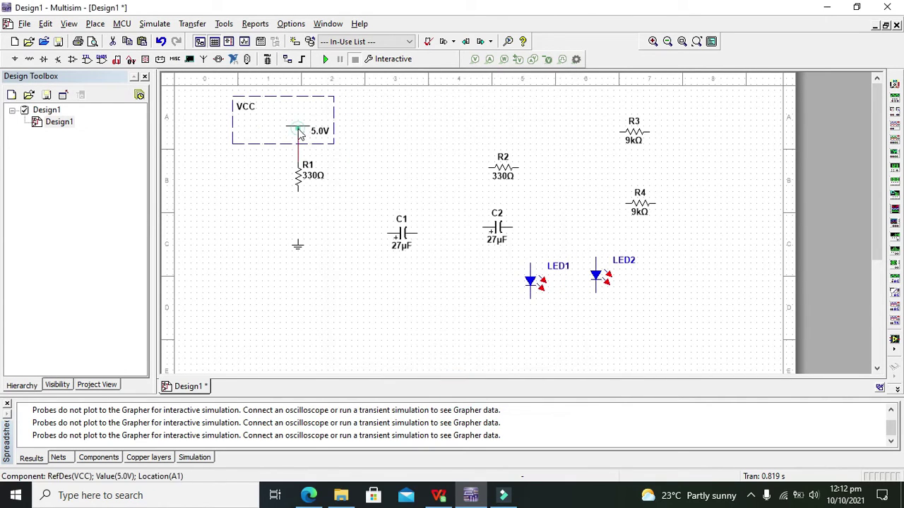
drag(246, 128, 186, 126)
click(184, 106)
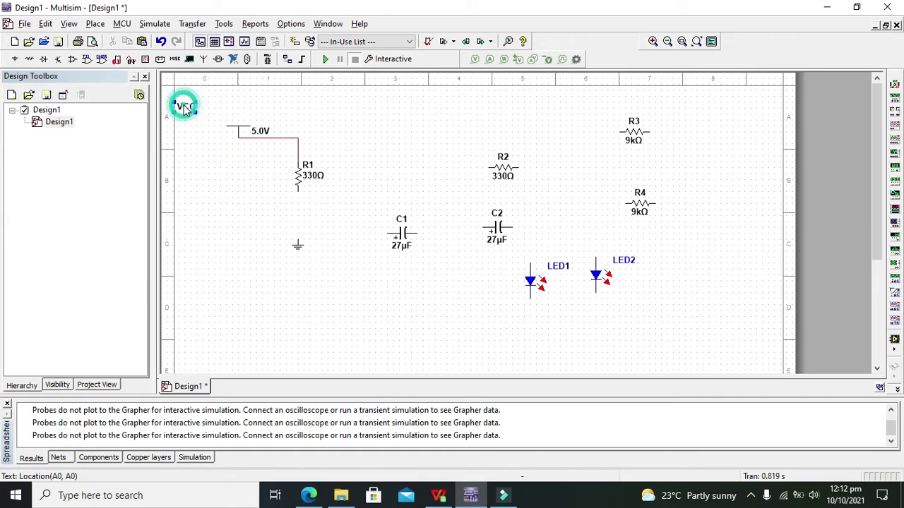
key(ctrl+z)
click(288, 106)
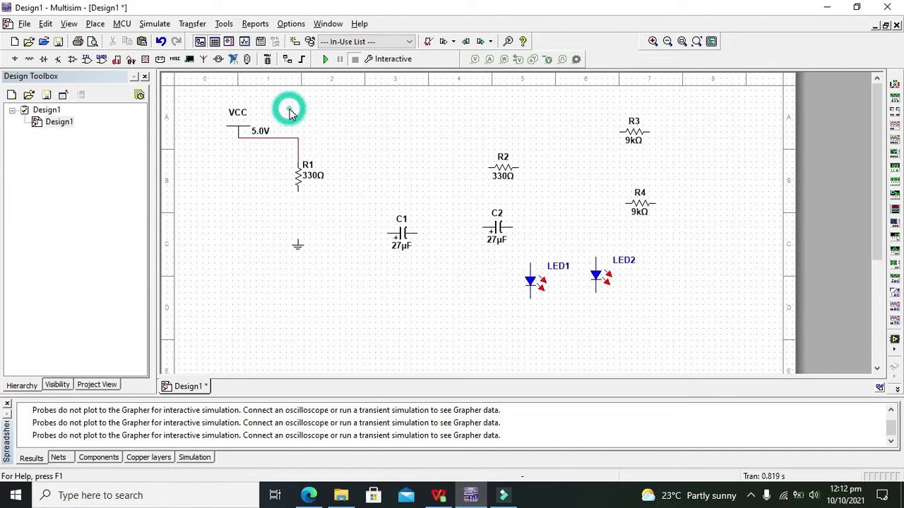
drag(295, 235, 295, 251)
click(412, 289)
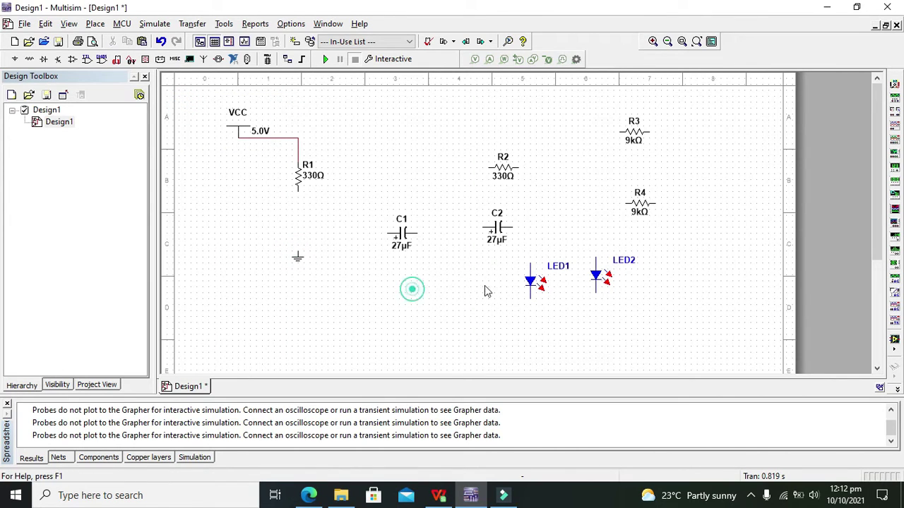
Step: Move LED1 directly under R1, join it to R1's lower pin, and lower the ground
click(531, 288)
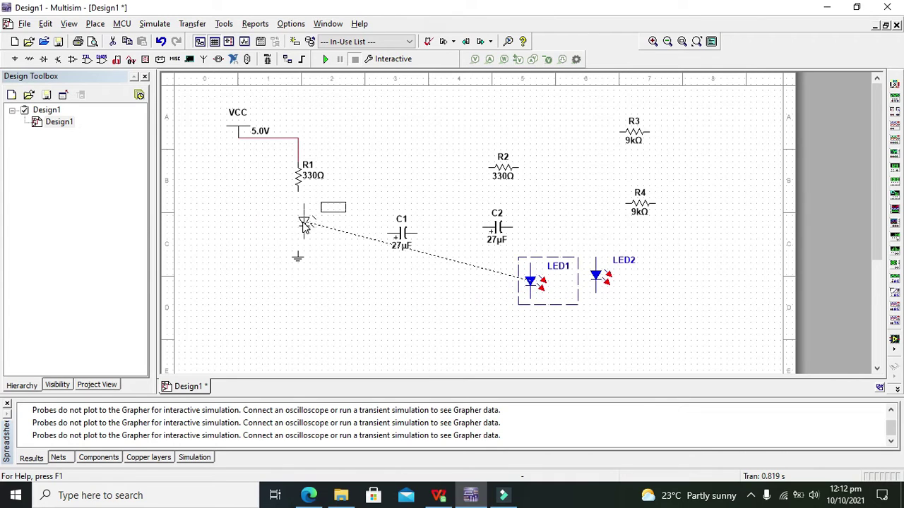
drag(300, 228, 299, 229)
click(353, 234)
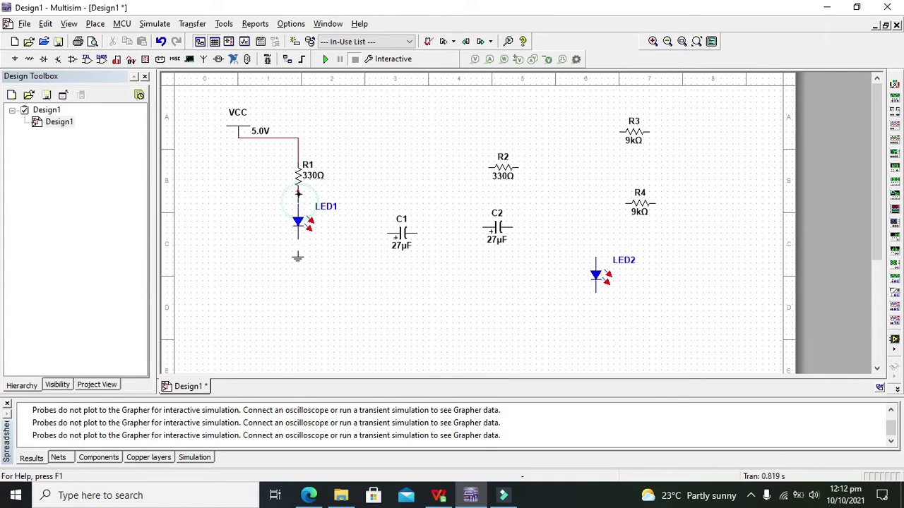
click(298, 194)
click(298, 248)
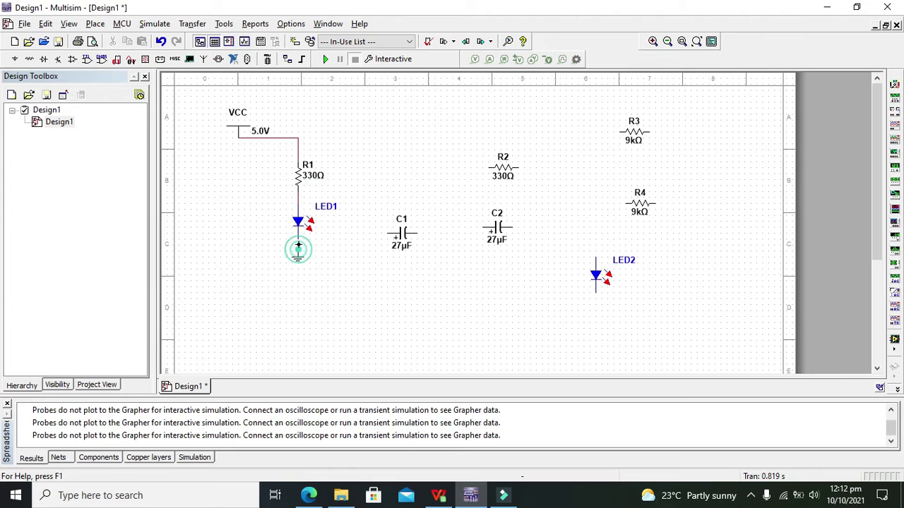
click(299, 262)
drag(299, 261, 298, 310)
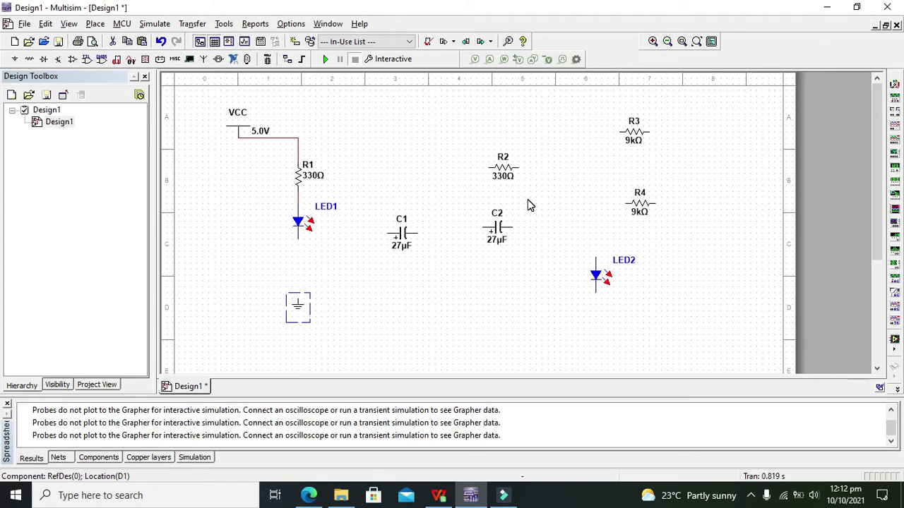
Step: Move C1 lower right, stand R3 upright left of R2, and wire it to the rail
drag(401, 239, 485, 297)
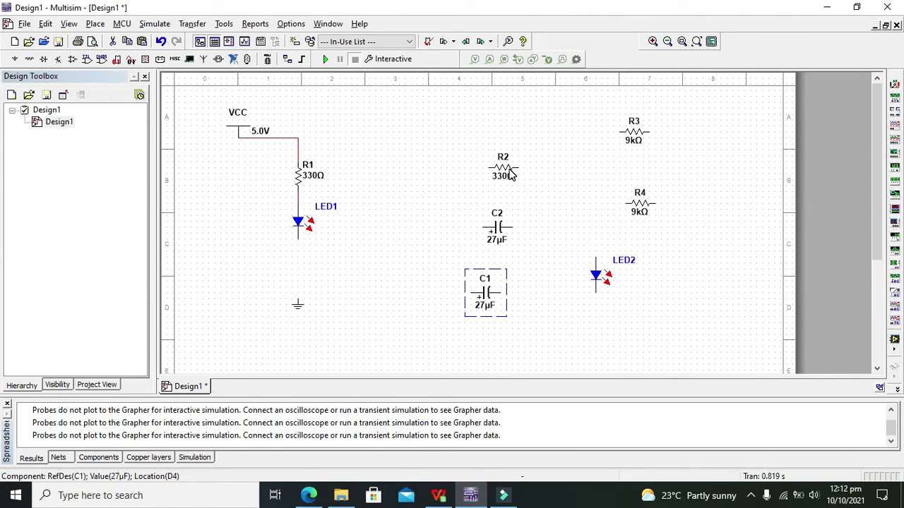
drag(642, 139, 374, 181)
right_click(369, 178)
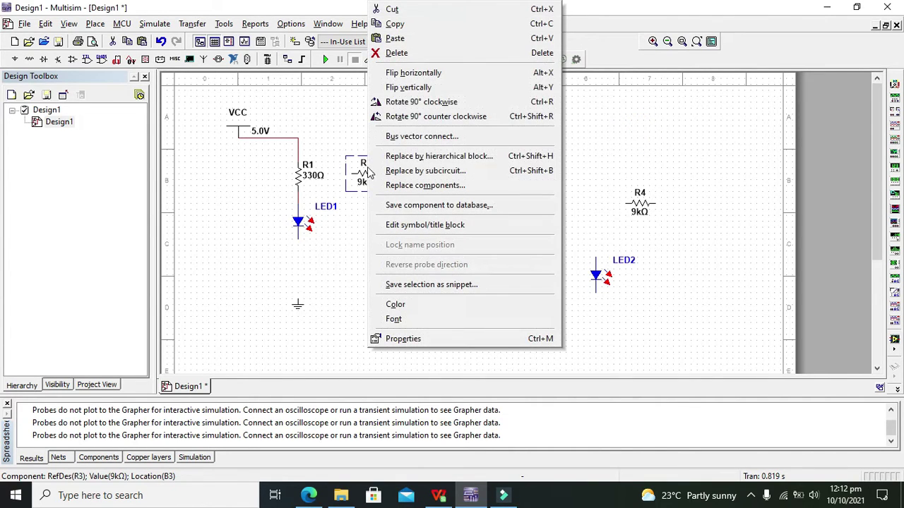
click(408, 87)
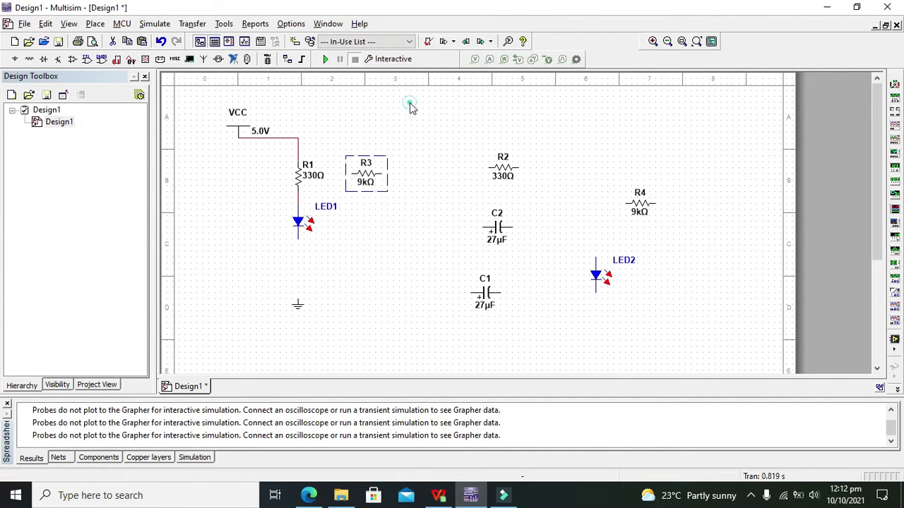
click(364, 155)
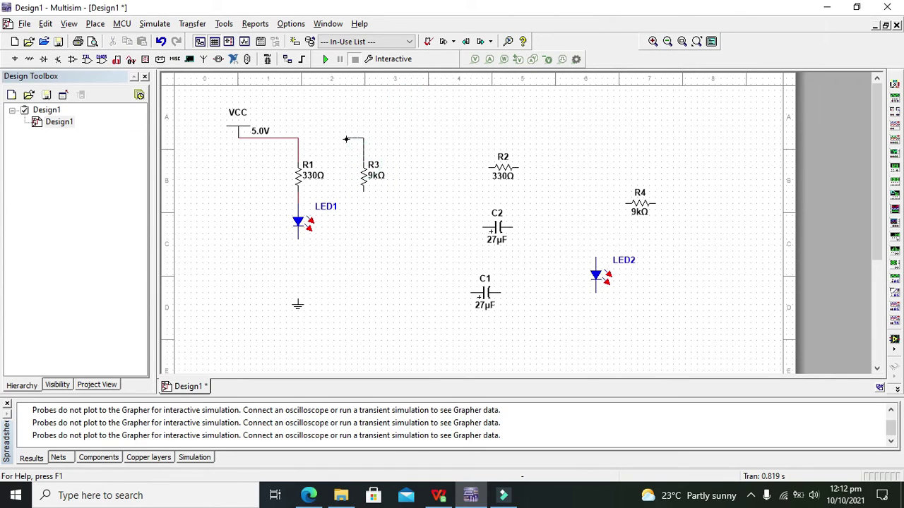
click(300, 137)
Step: Stand R4 upright in line beside R3 and wire it to the supply rail
drag(638, 205, 432, 174)
right_click(432, 174)
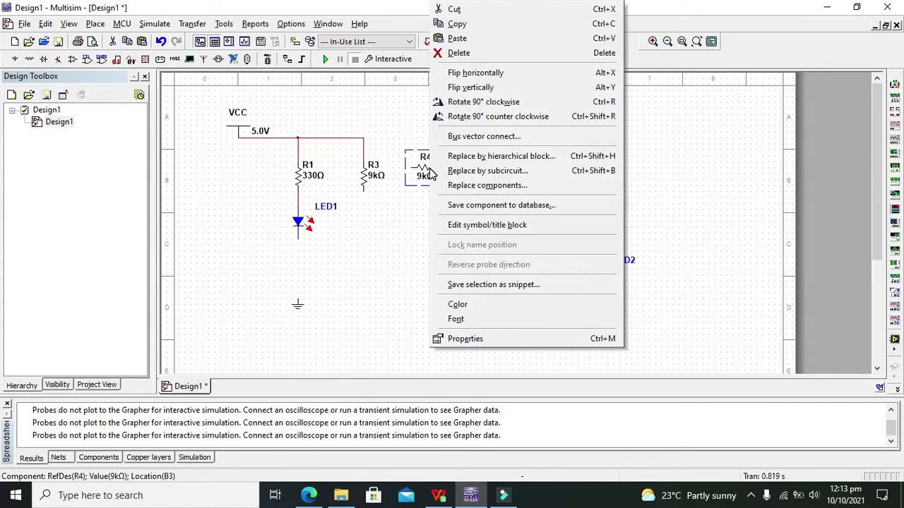
click(464, 100)
drag(429, 172, 424, 178)
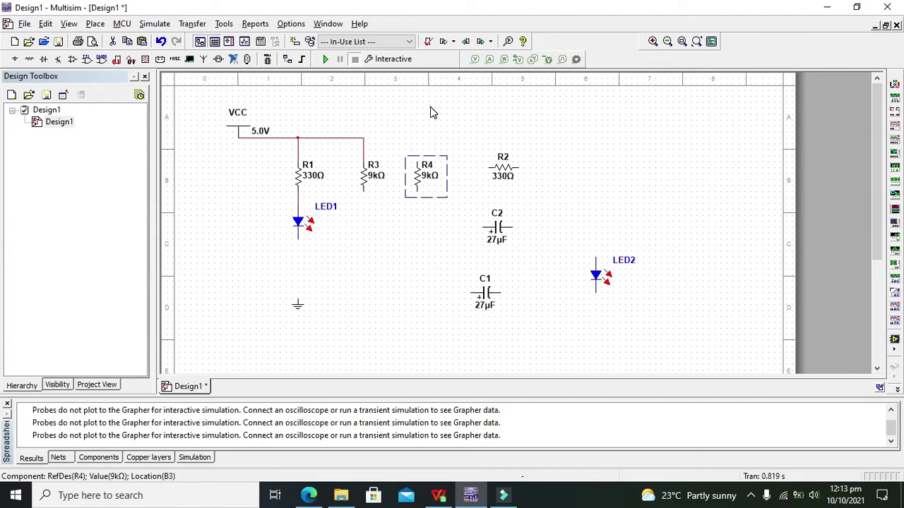
click(417, 159)
click(365, 137)
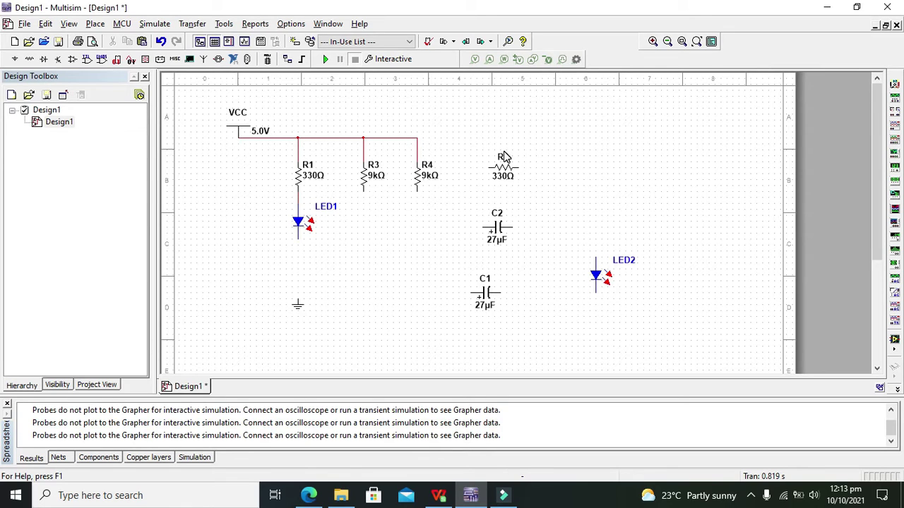
click(506, 173)
Step: Rotate R2 upright, line it up with the other resistors, and wire it to the rail
right_click(503, 173)
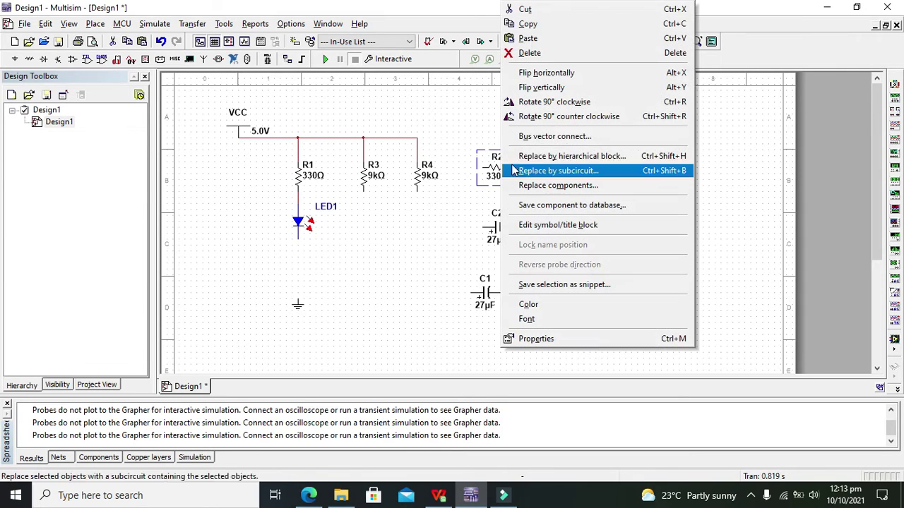
click(553, 102)
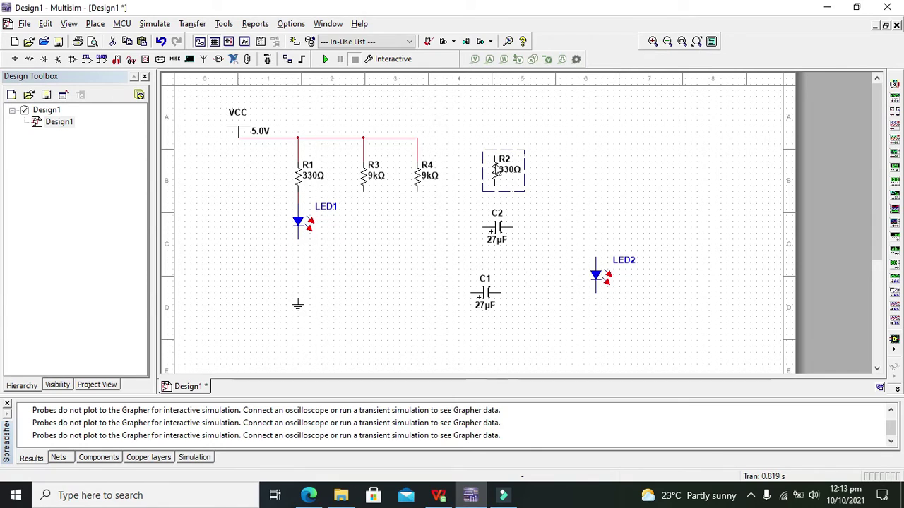
drag(496, 170, 484, 170)
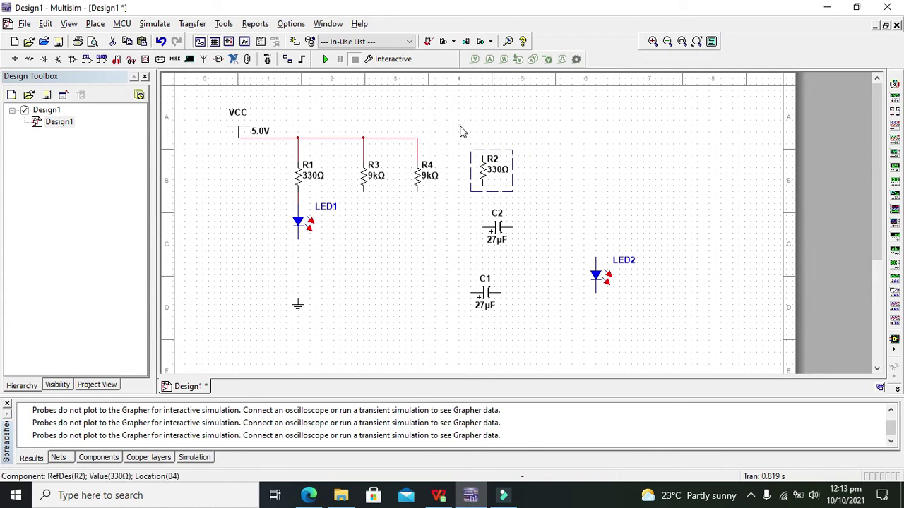
click(461, 132)
click(483, 152)
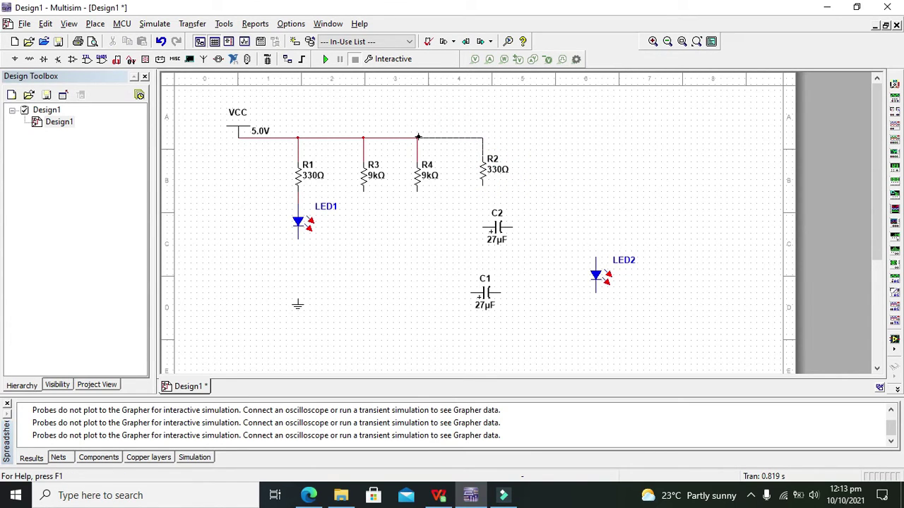
click(418, 137)
Step: Move C2 right, wire LED2 beneath R2, and place C1 below C2
drag(498, 239, 630, 252)
drag(596, 277, 485, 220)
click(483, 197)
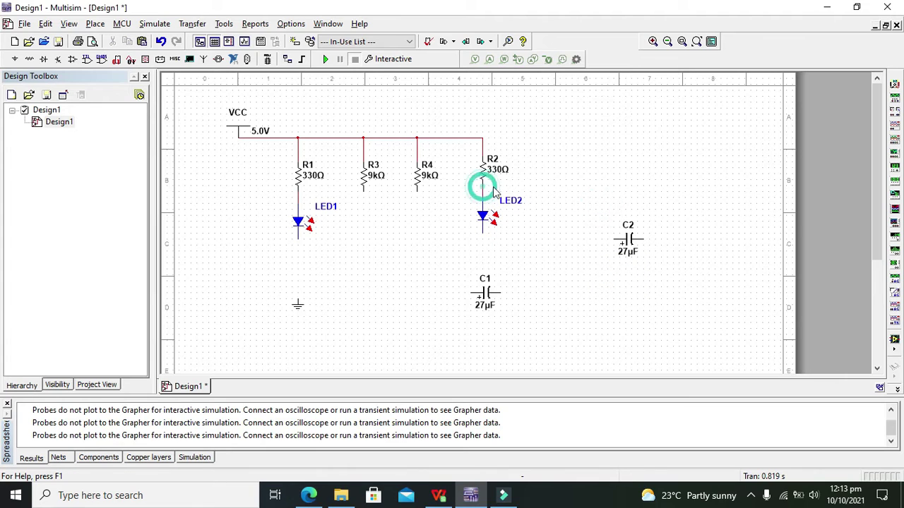
click(484, 185)
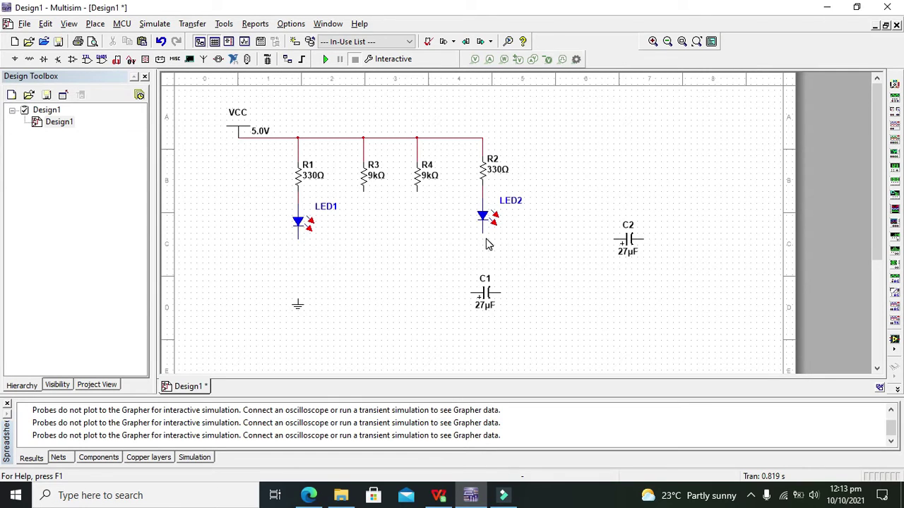
click(560, 230)
click(299, 311)
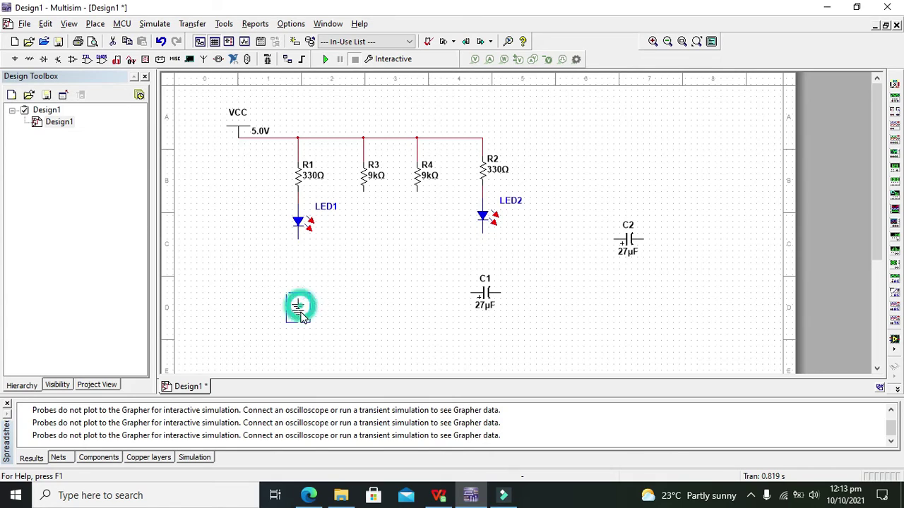
drag(486, 293, 616, 300)
click(478, 272)
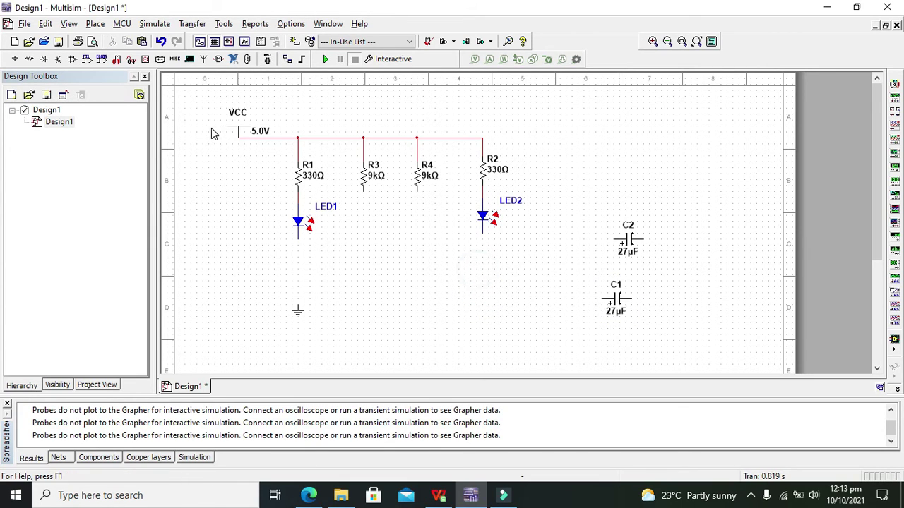
Step: Filter for BC547 and place BC547C transistors Q1 below LED2 and Q2 below LED1
click(61, 61)
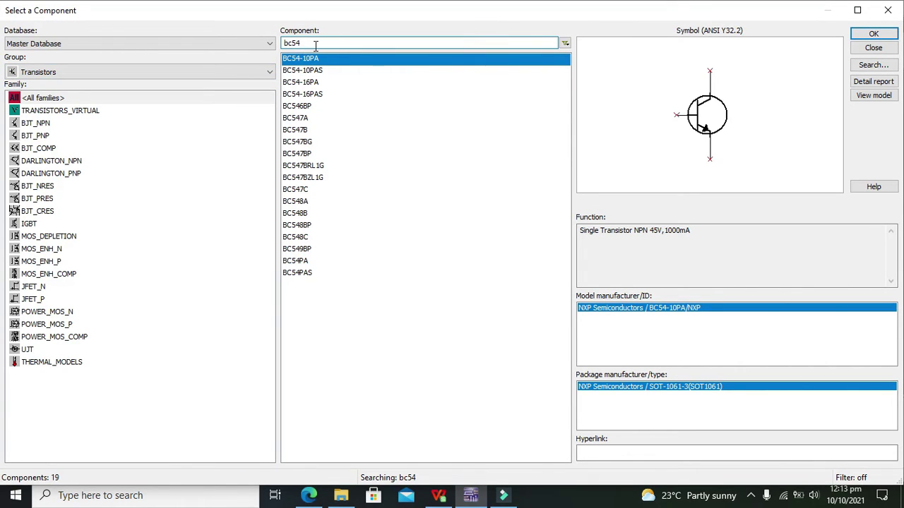
text(7)
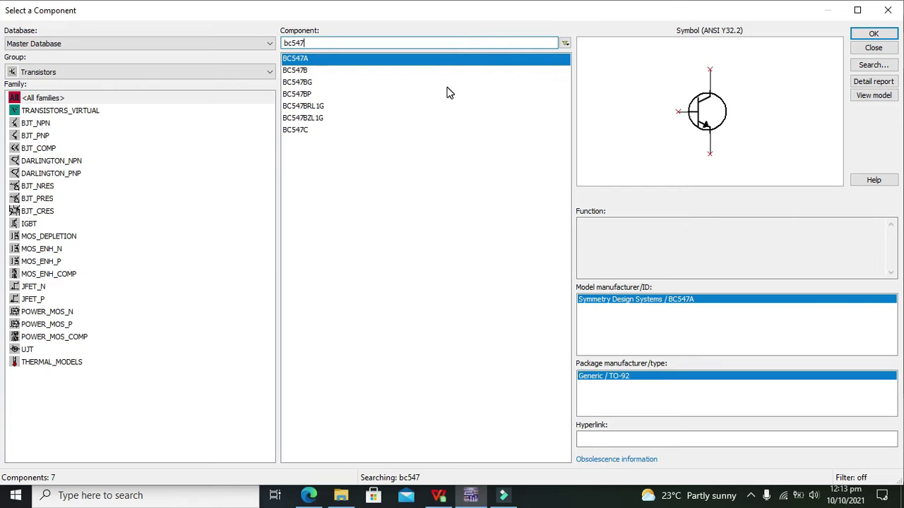
click(305, 69)
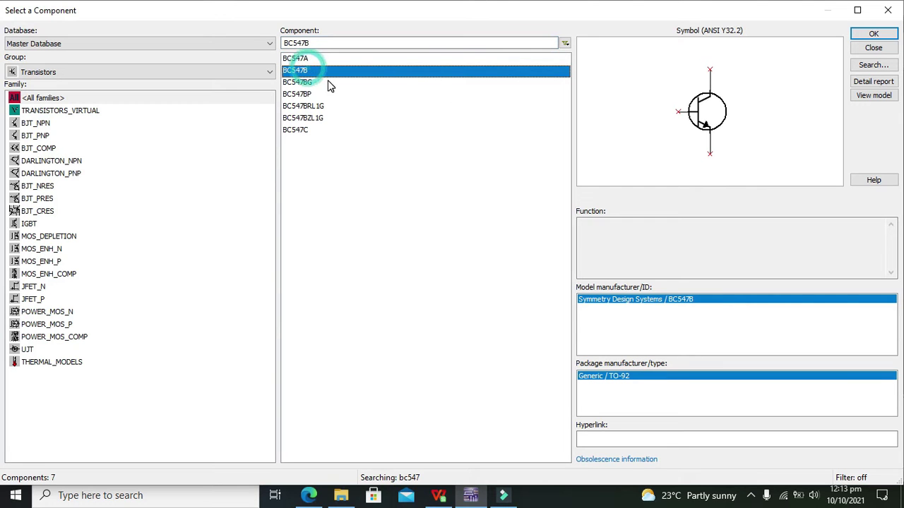
click(296, 130)
click(873, 36)
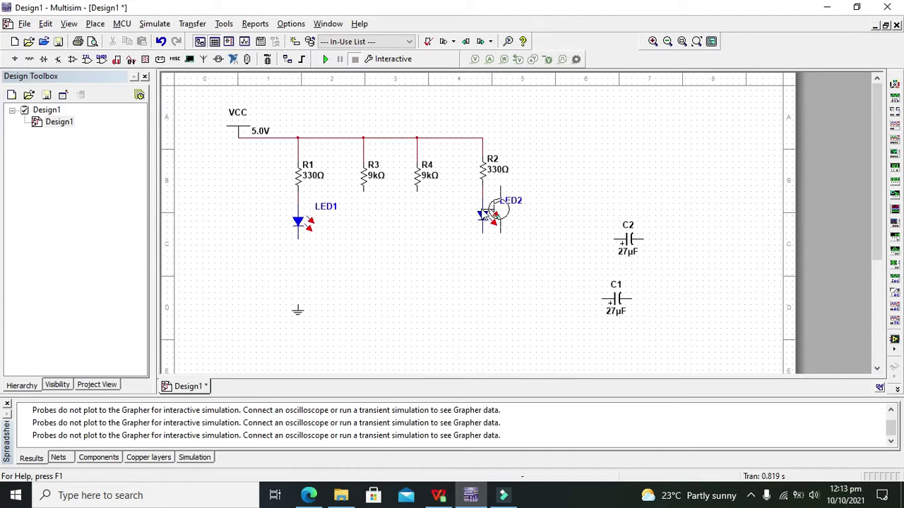
click(466, 274)
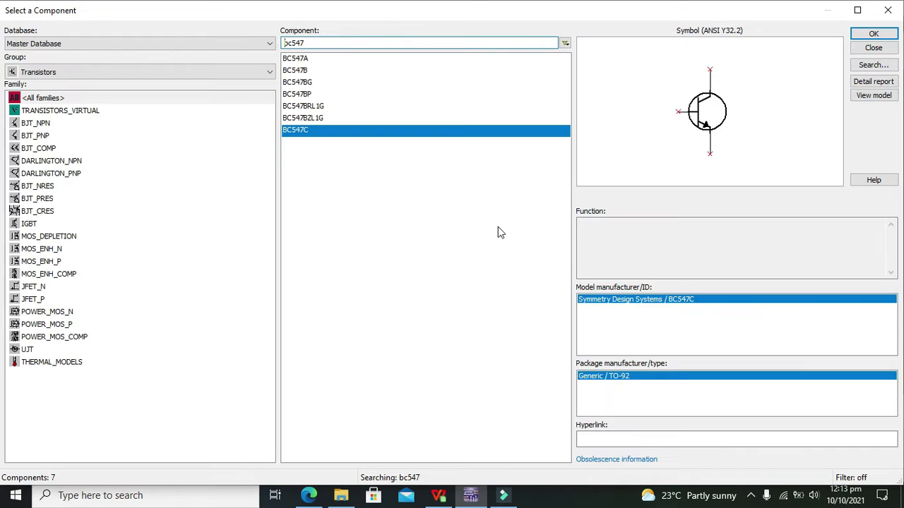
click(874, 34)
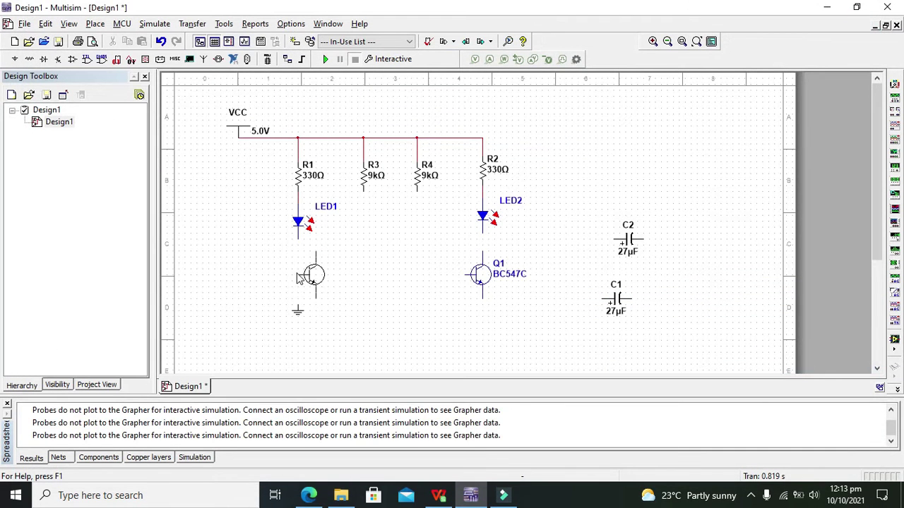
click(290, 274)
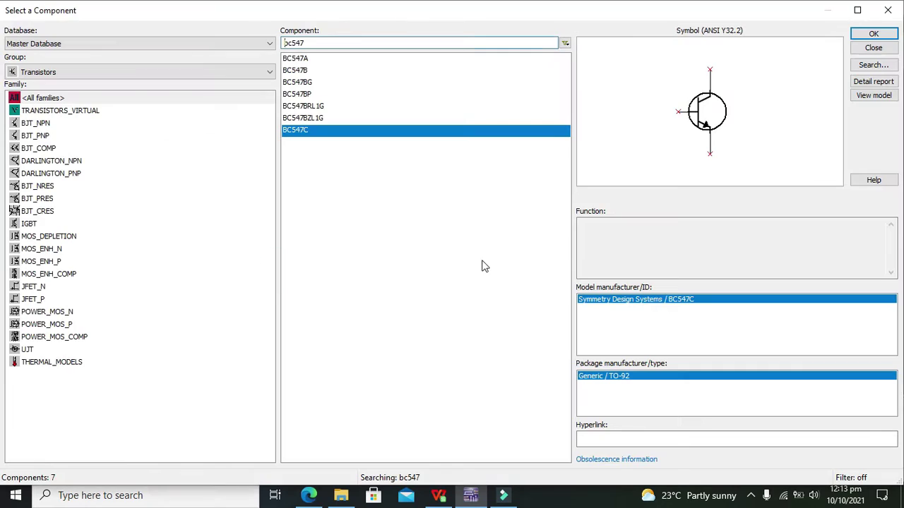
Step: Close the parts browser and mirror Q1, then restore its original orientation
click(891, 11)
click(476, 274)
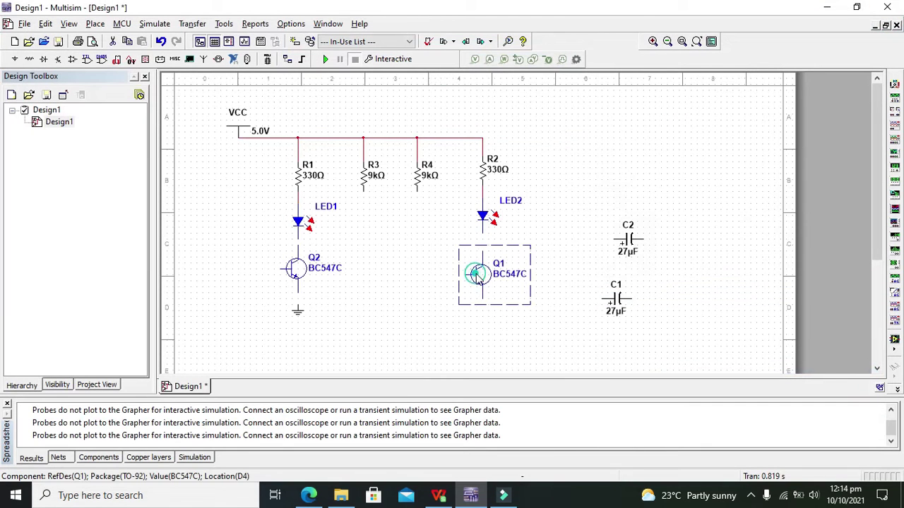
right_click(476, 274)
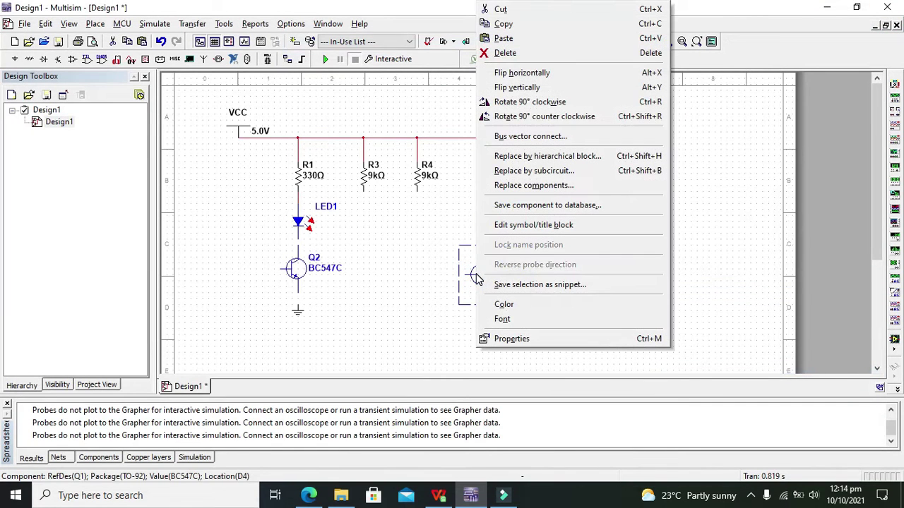
click(522, 73)
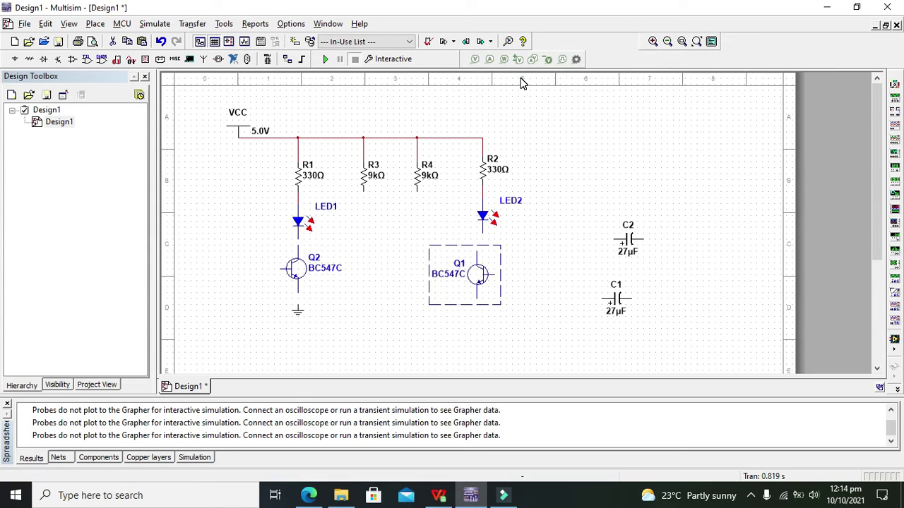
right_click(479, 284)
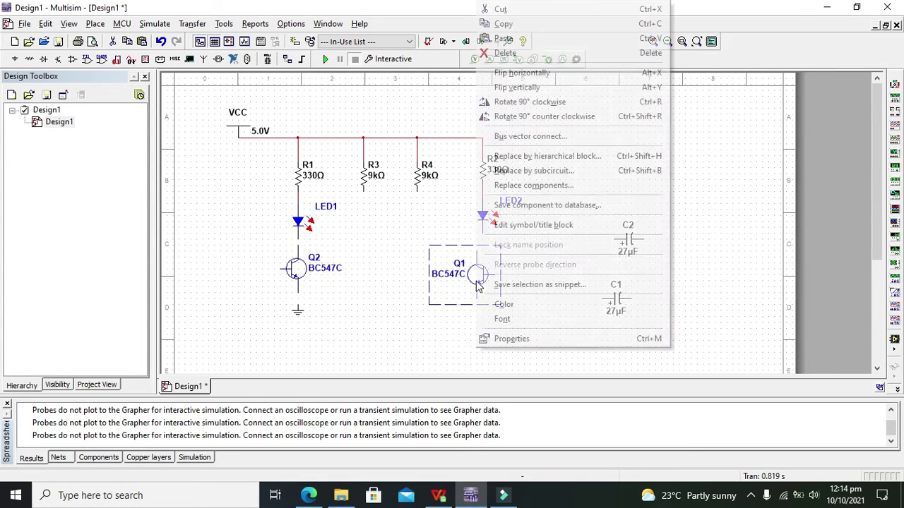
click(523, 74)
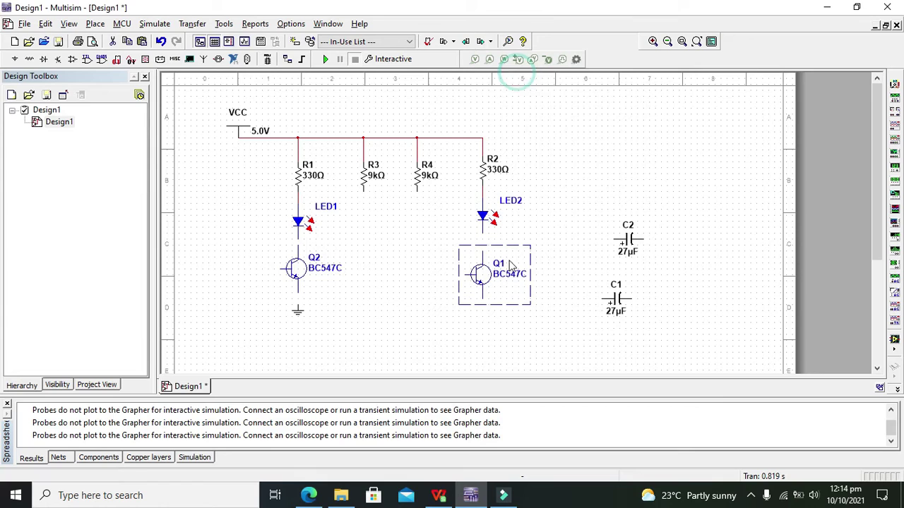
click(579, 226)
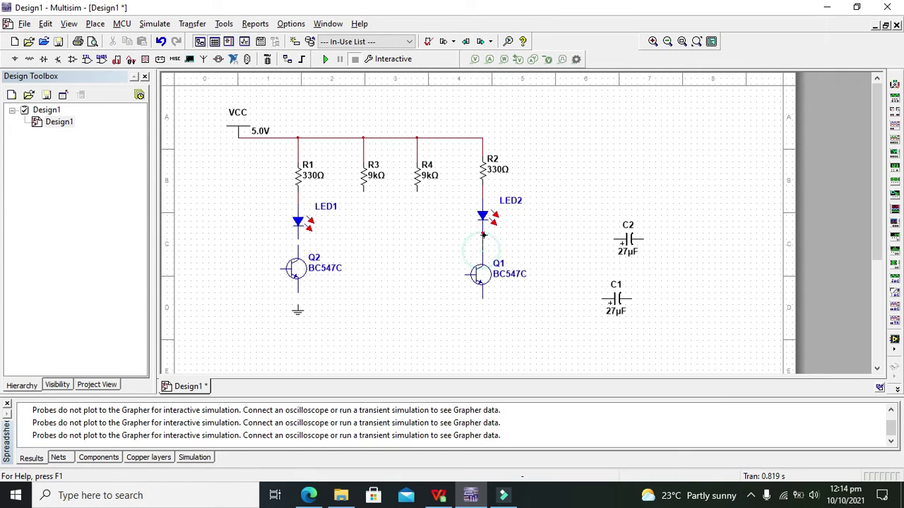
click(502, 239)
click(558, 241)
Step: Lower the ground symbol, flip Q2 horizontally, and line it up under LED1
drag(299, 315, 301, 331)
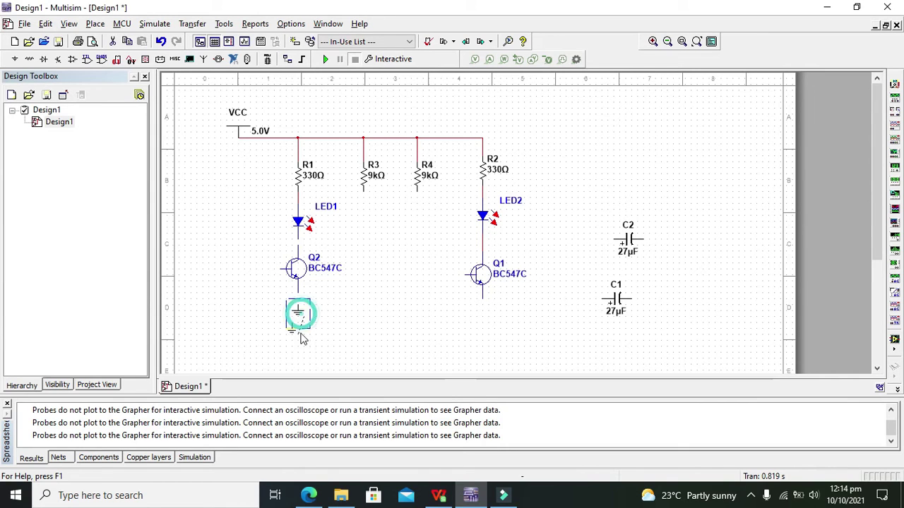
right_click(298, 280)
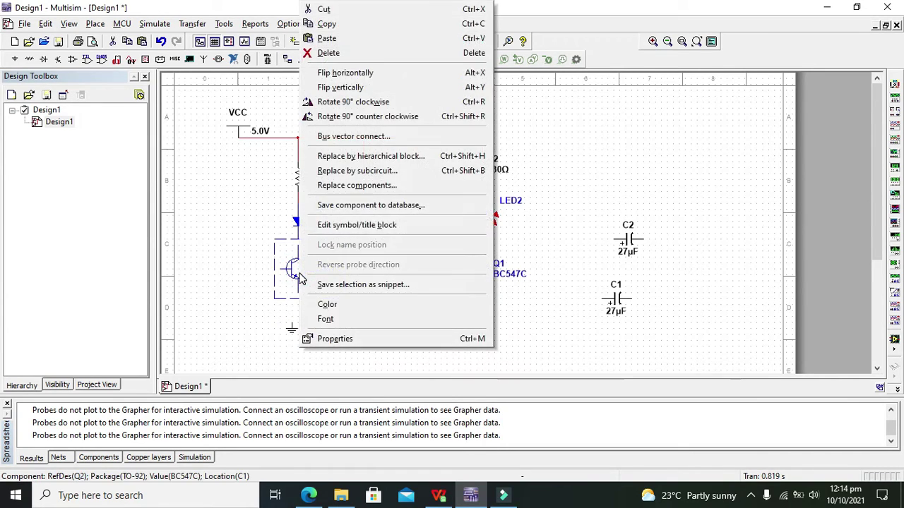
click(343, 75)
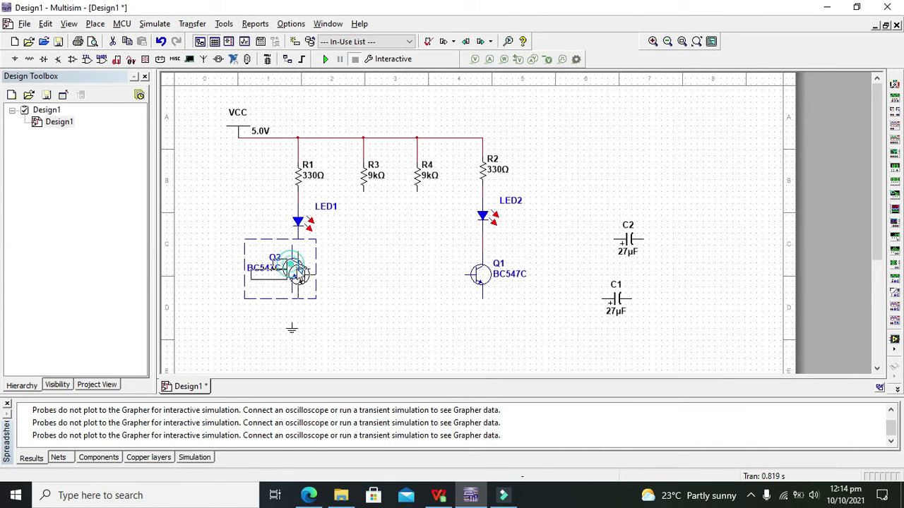
drag(298, 276, 304, 281)
click(339, 261)
Step: Connect LED1's cathode to Q2's collector and wire Q2's emitter across to Q1's emitter
click(299, 249)
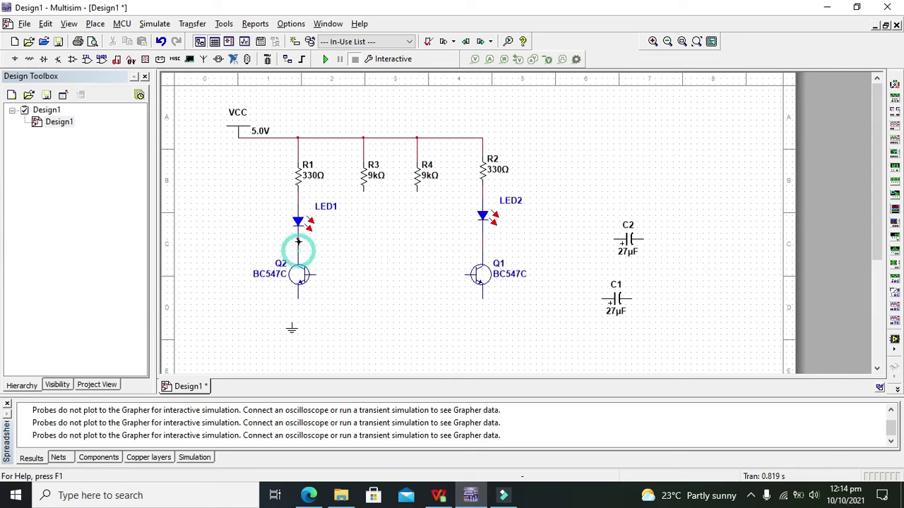
click(298, 238)
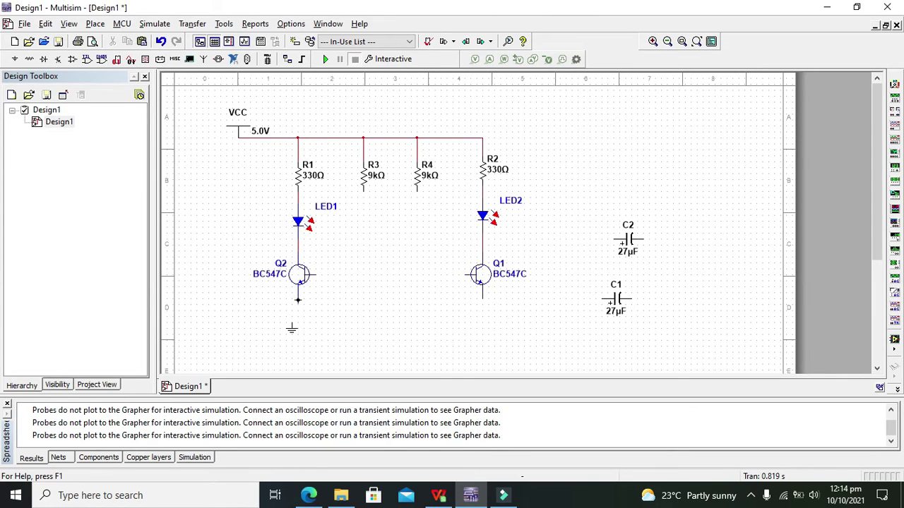
click(298, 300)
click(482, 300)
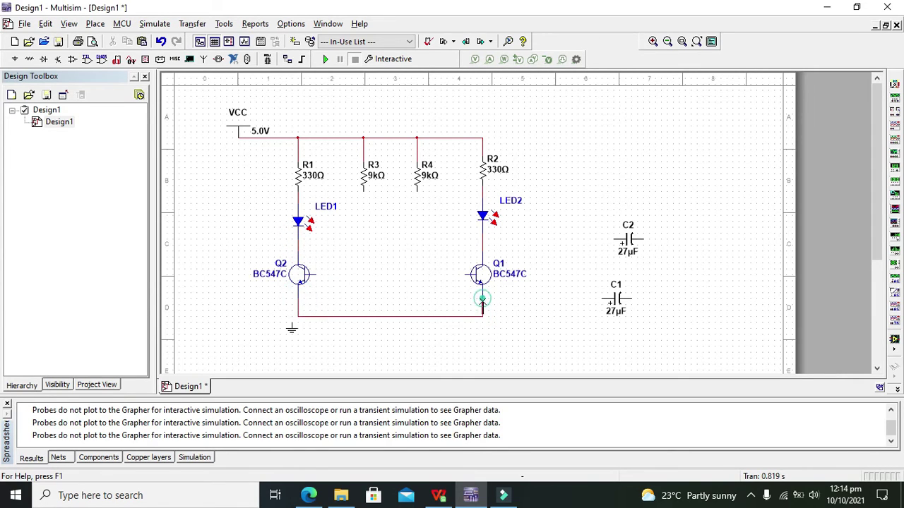
Step: Place a ground symbol below Q2 and wire it up to the shared emitter line
click(290, 334)
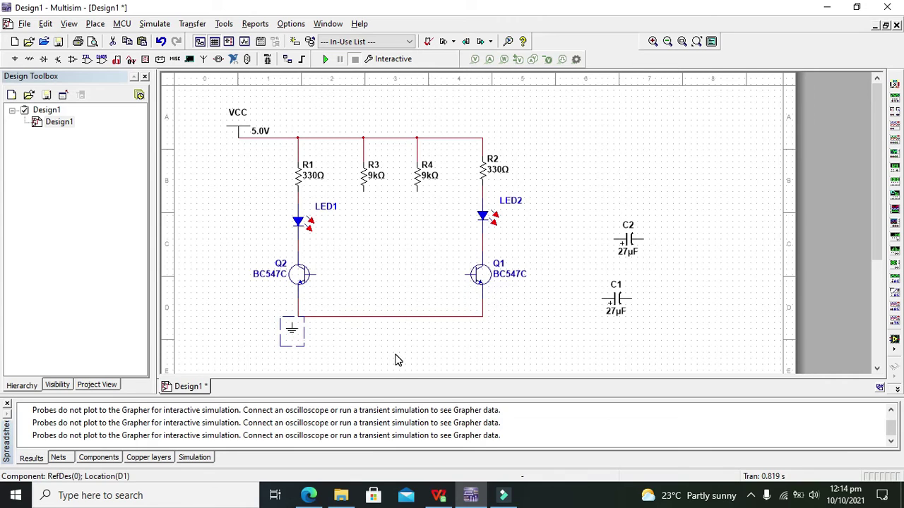
click(289, 335)
scroll(363, 357, down, 3)
key(ctrl+z)
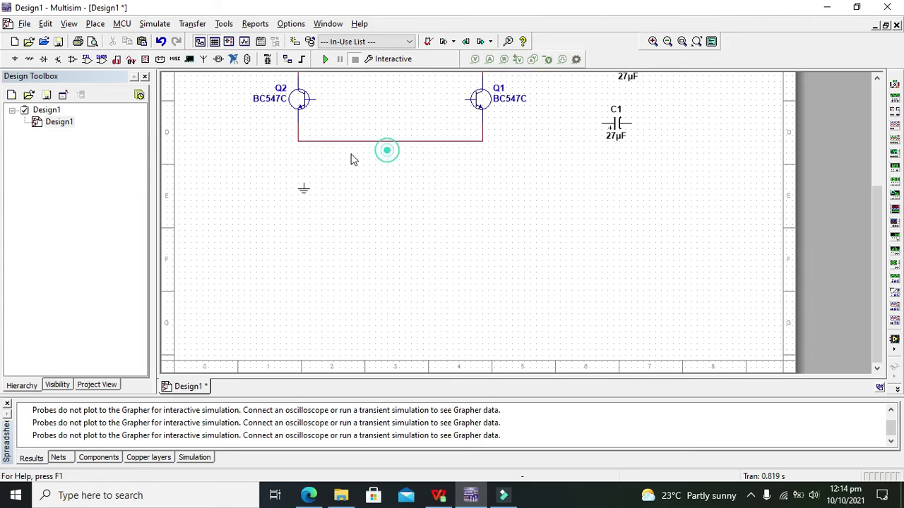
click(307, 185)
drag(305, 182, 306, 141)
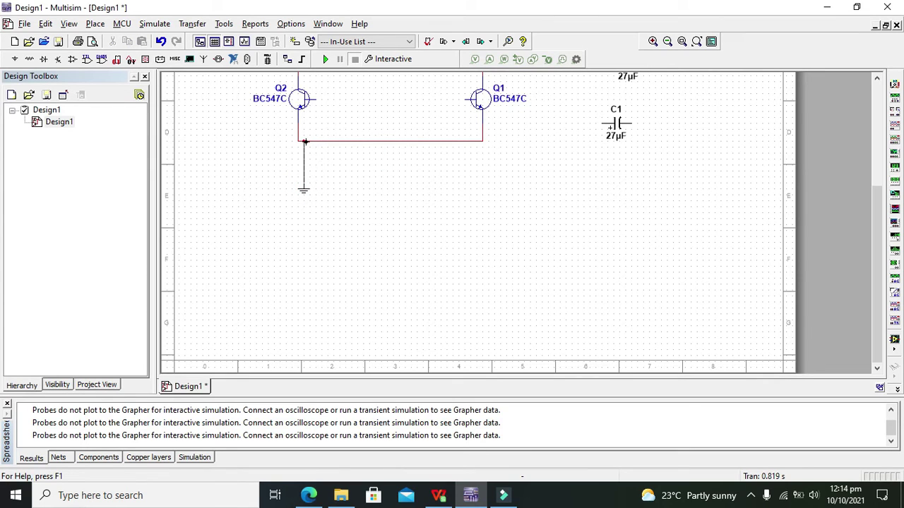
scroll(575, 179, up, 3)
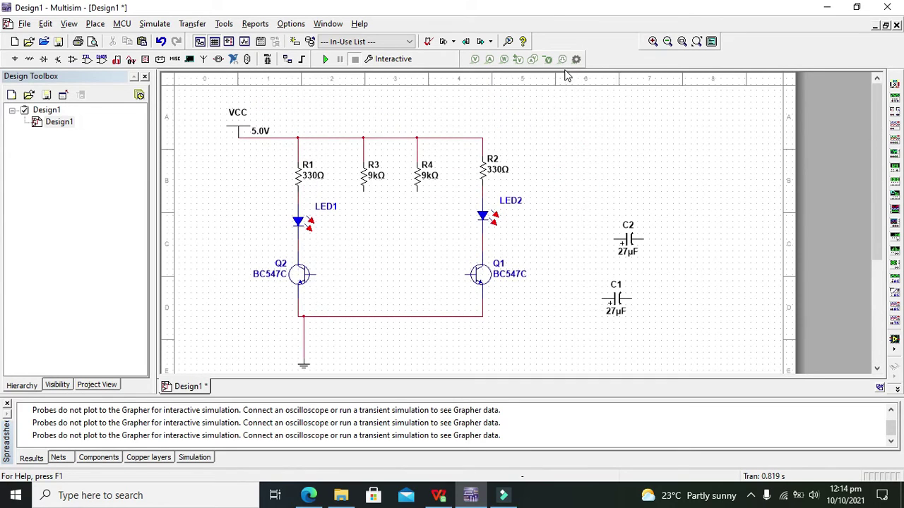
click(574, 202)
Step: Wire R4's bottom pin to the base of Q2
click(629, 243)
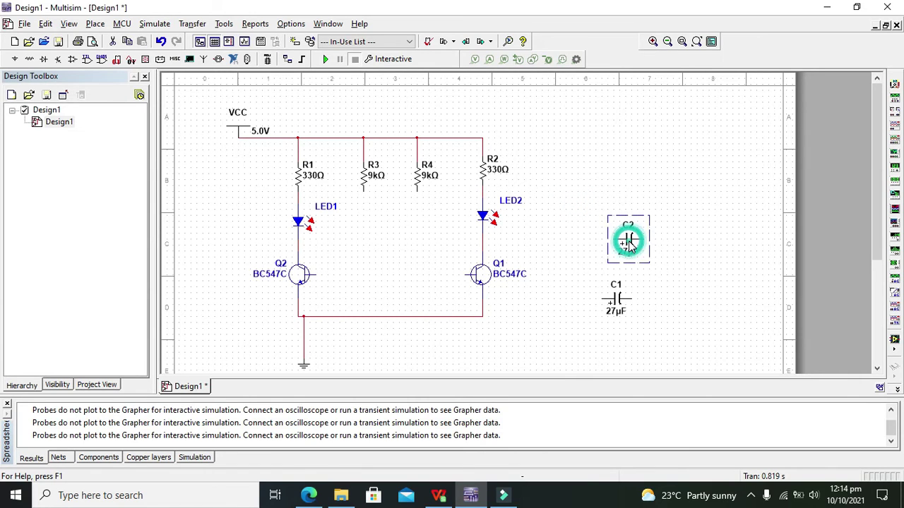
click(417, 191)
click(314, 274)
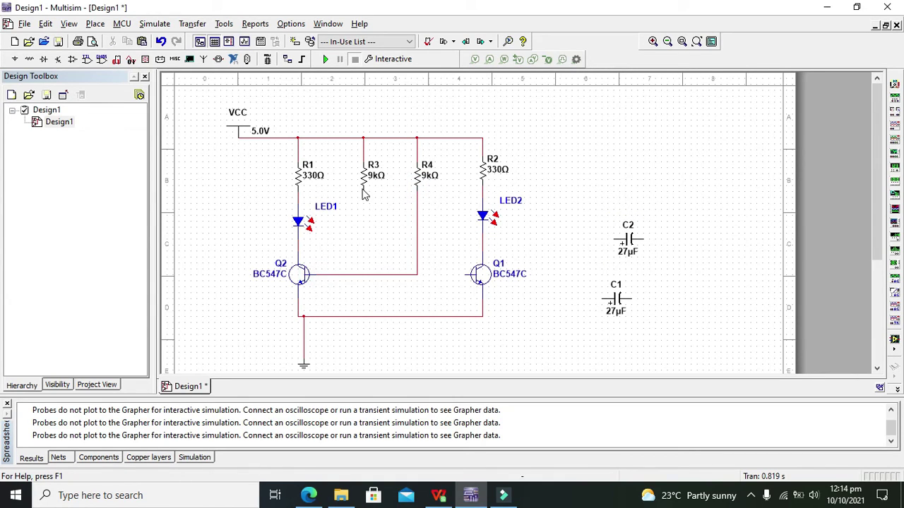
Step: Wire R3's bottom pin to Q1's base and drag that wire lower to avoid overlap
click(363, 189)
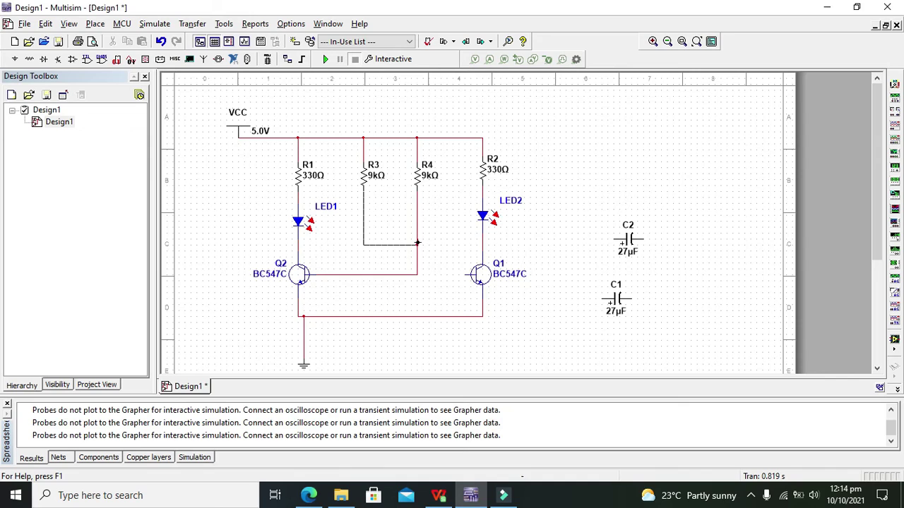
click(464, 274)
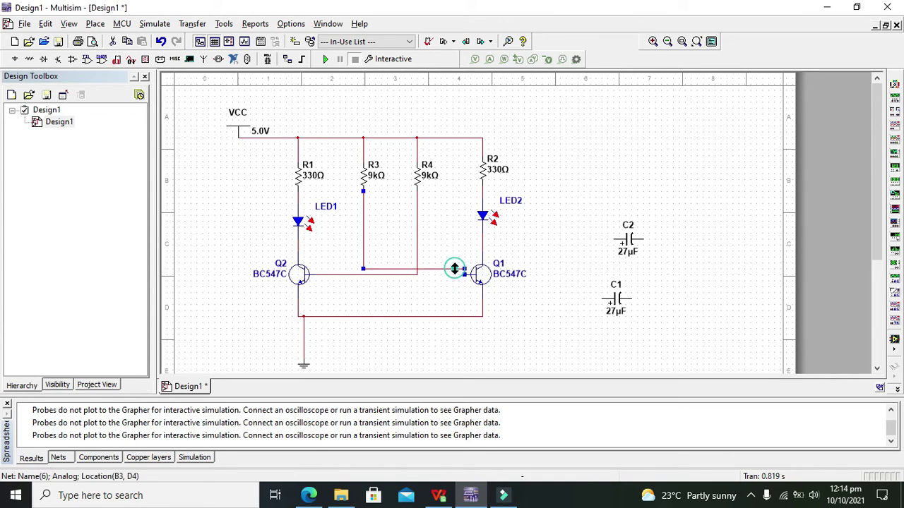
click(454, 269)
drag(454, 269, 453, 286)
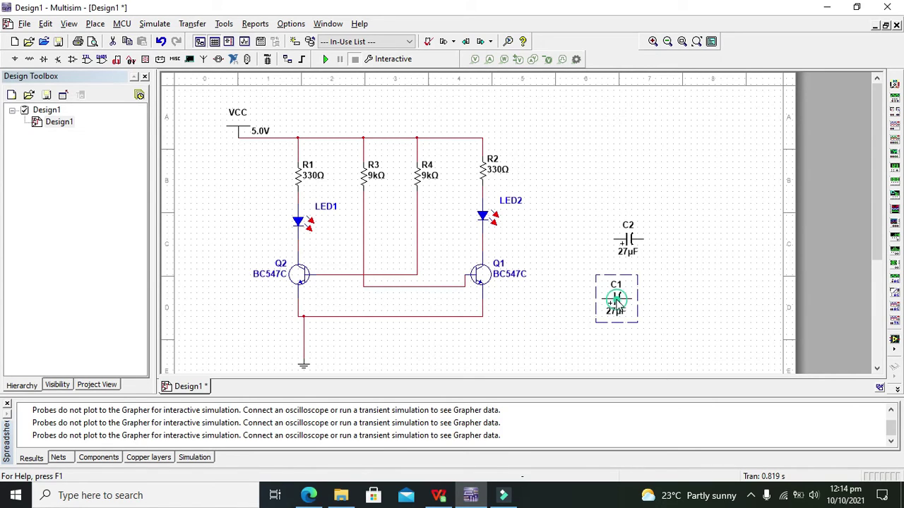
Step: Move C1 beside LED2, flip it horizontally, and wire it between Q1's collector node and R4
drag(616, 302, 451, 241)
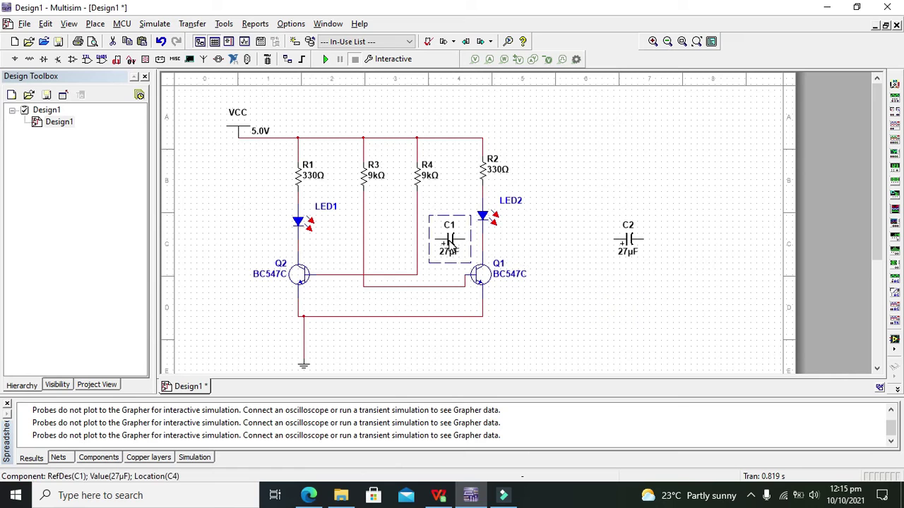
right_click(452, 241)
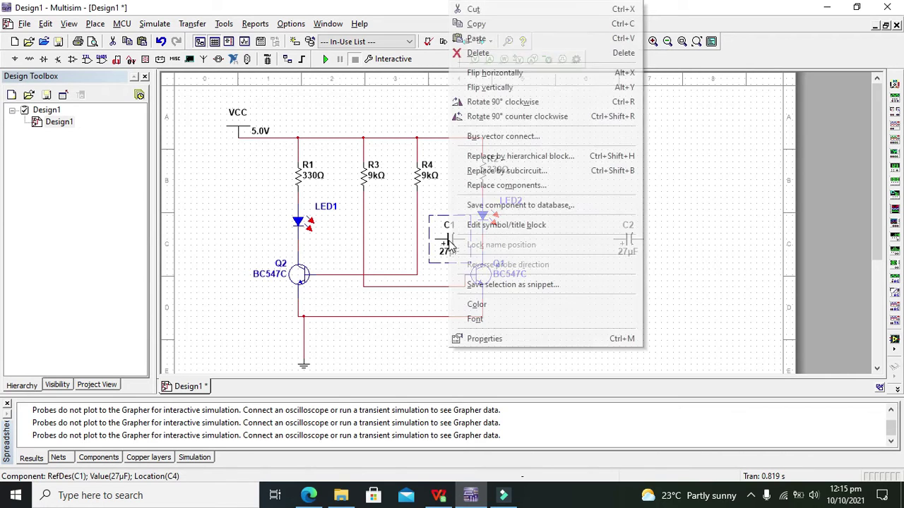
click(534, 89)
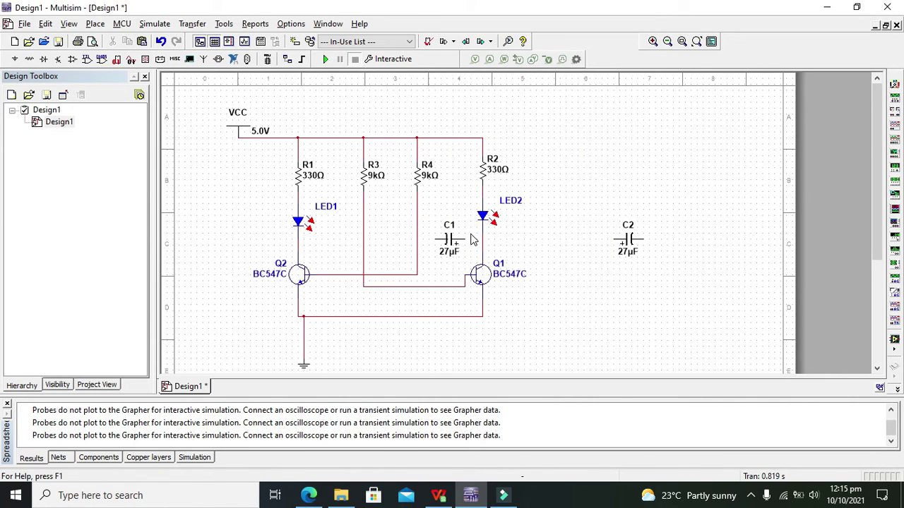
drag(466, 239, 481, 240)
drag(436, 239, 417, 238)
click(416, 237)
Step: Move C2 beside LED1 and wire it between Q2's collector node and R3's line
drag(630, 243, 329, 245)
click(403, 254)
click(313, 244)
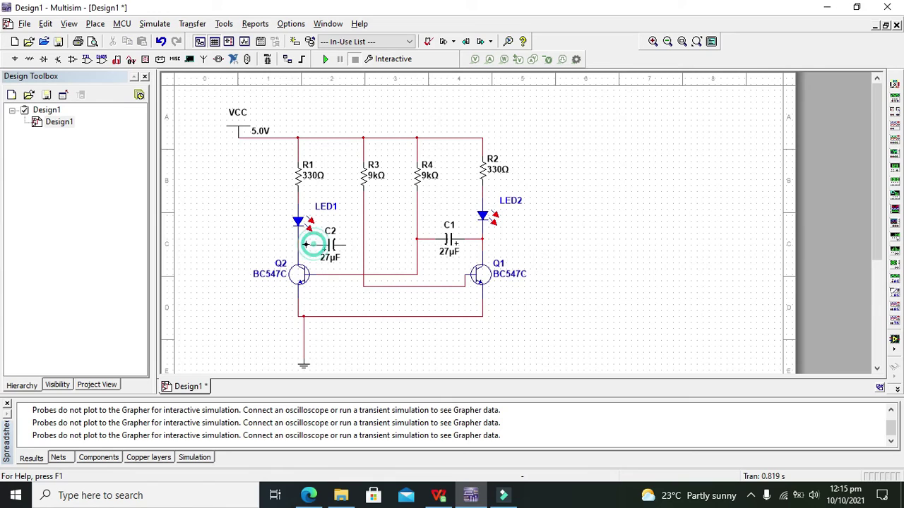
click(297, 245)
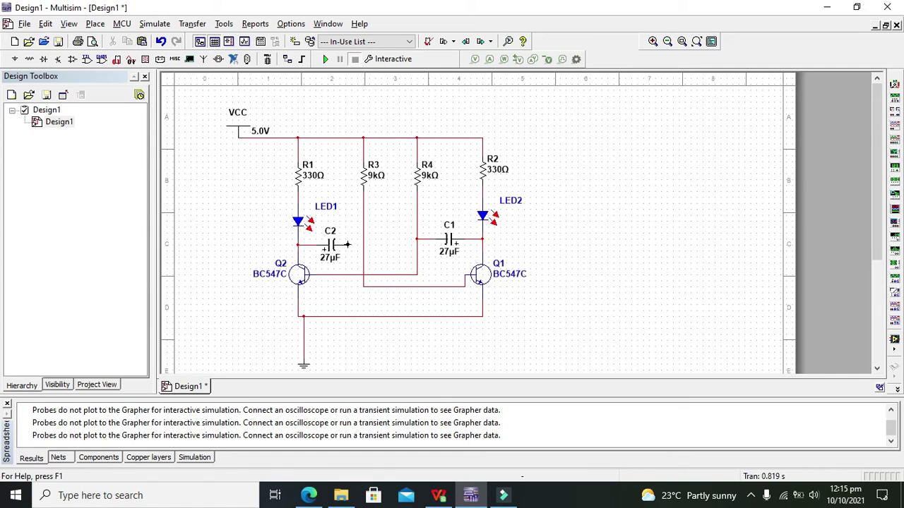
click(346, 245)
click(363, 245)
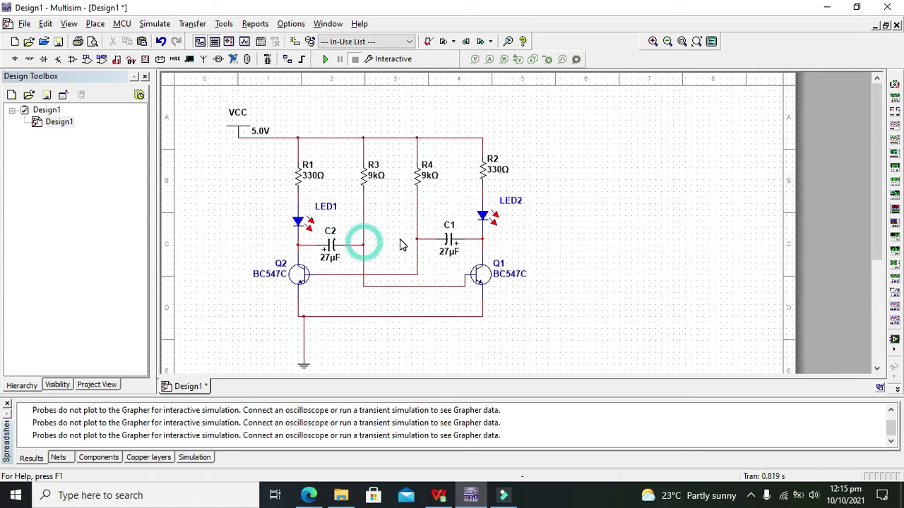
click(400, 241)
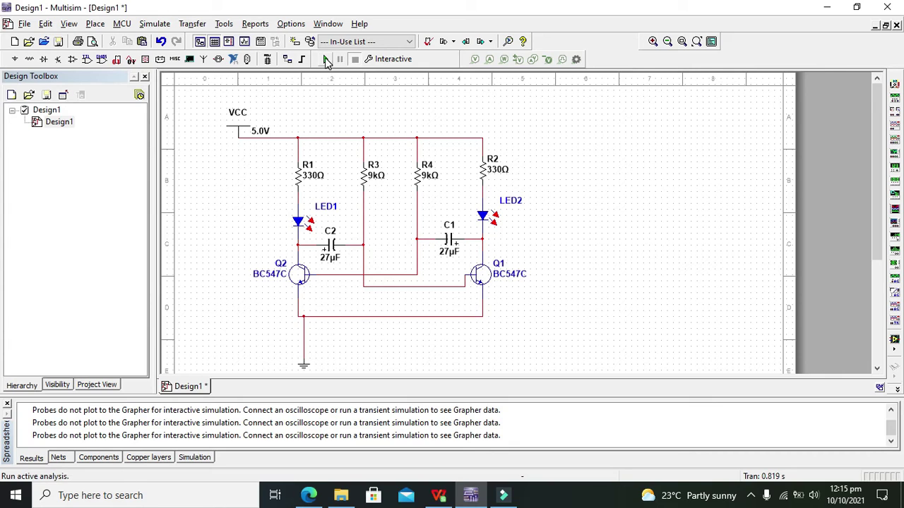
Step: Run the simulation and watch LED1 and LED2 flash alternately
click(325, 60)
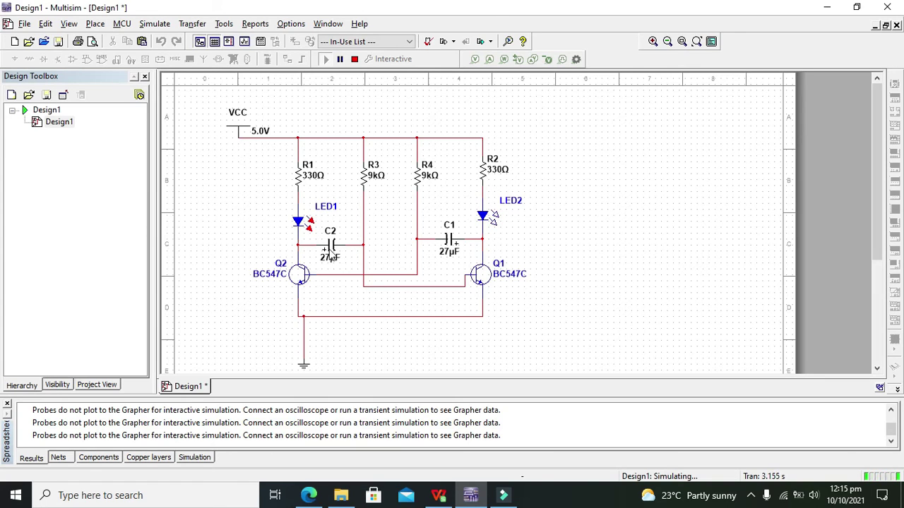
Step: Change C2's capacitance to 270µF, dismissing the simulation-running warning
double_click(332, 249)
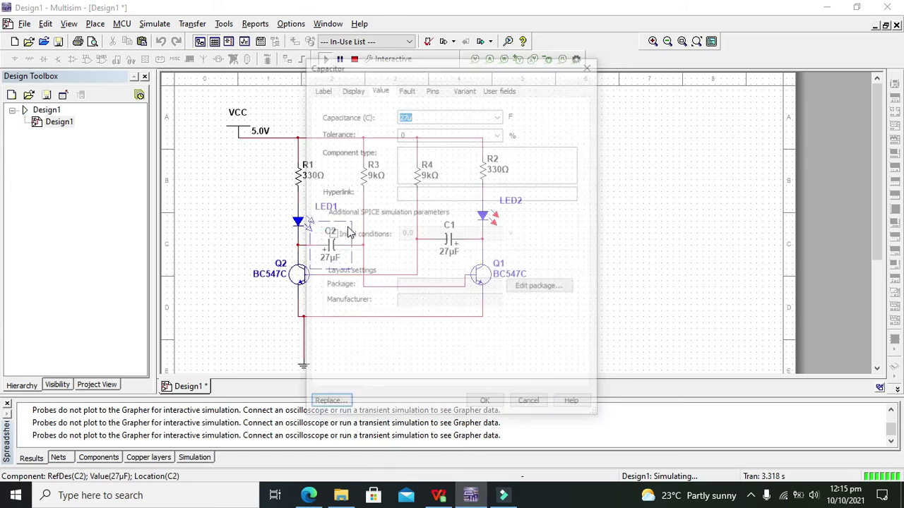
click(409, 116)
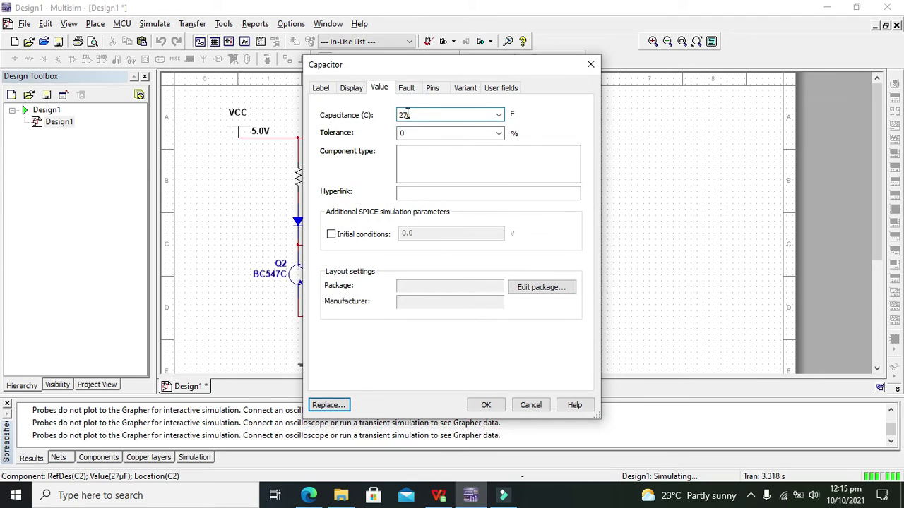
text(0)
click(486, 404)
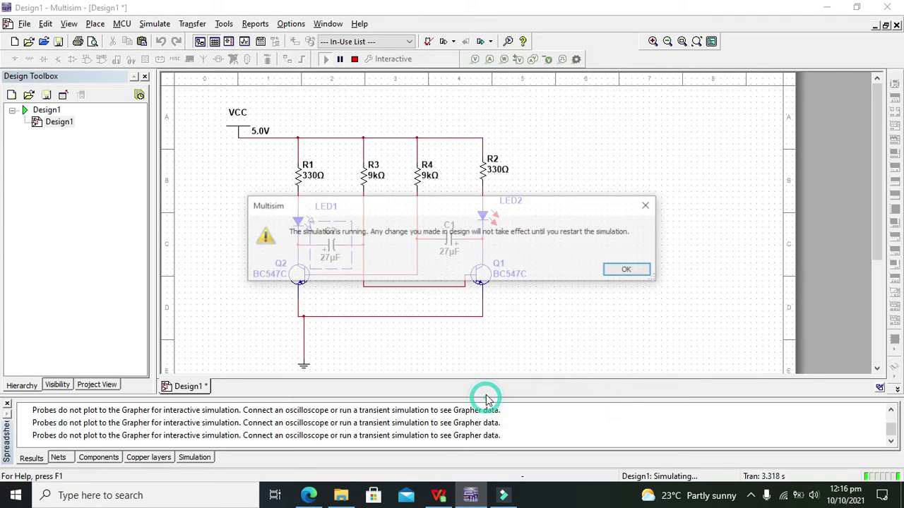
click(628, 269)
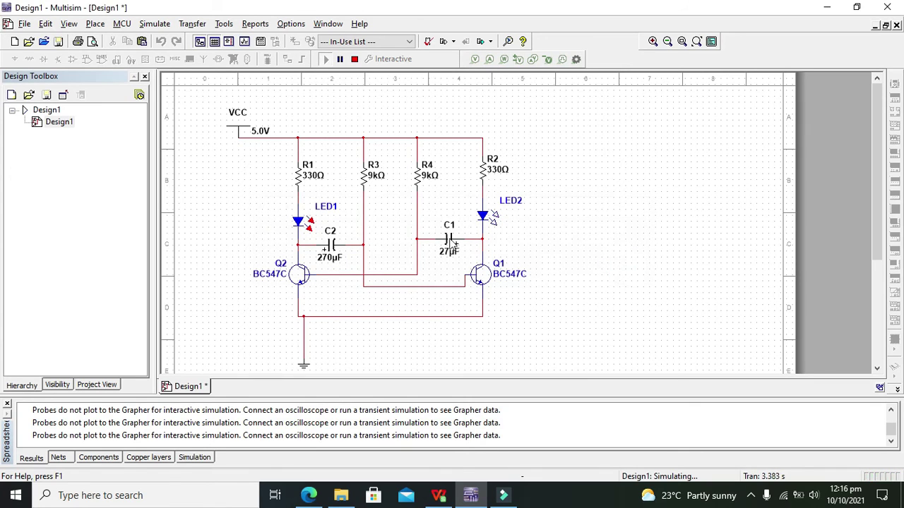
Step: Set C1 to 270µF as well, then stop and rerun the simulation
double_click(449, 238)
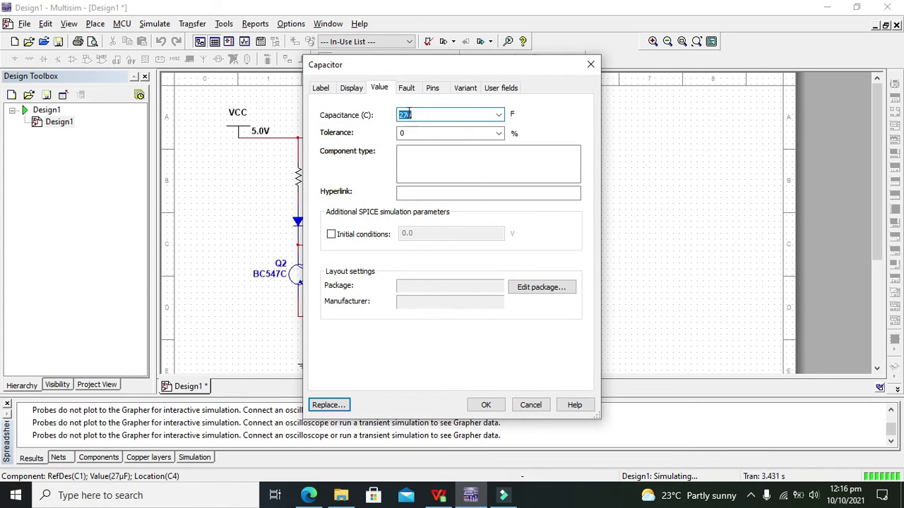
click(409, 114)
text(00)
key(Return)
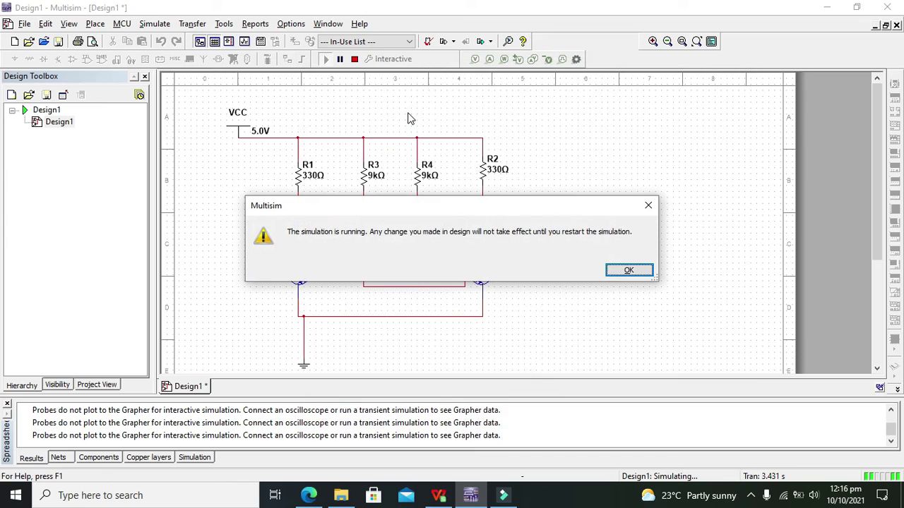
click(637, 270)
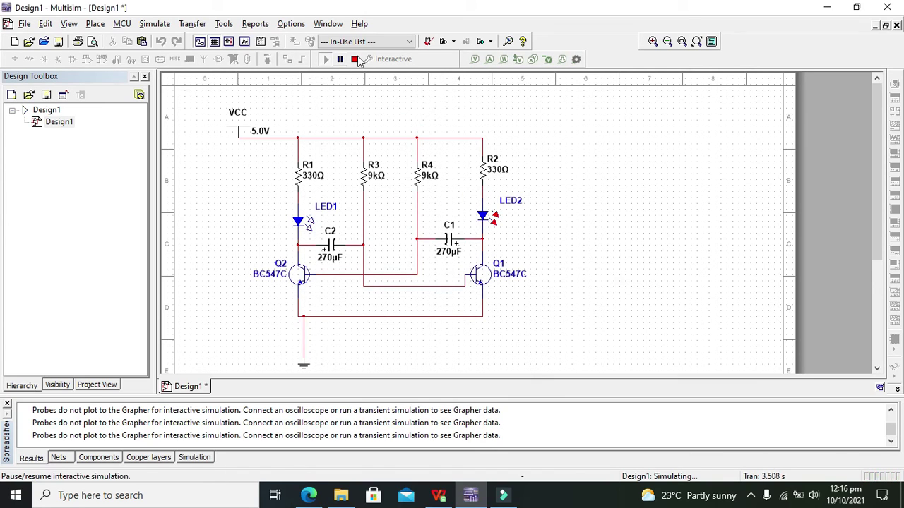
click(354, 59)
click(325, 59)
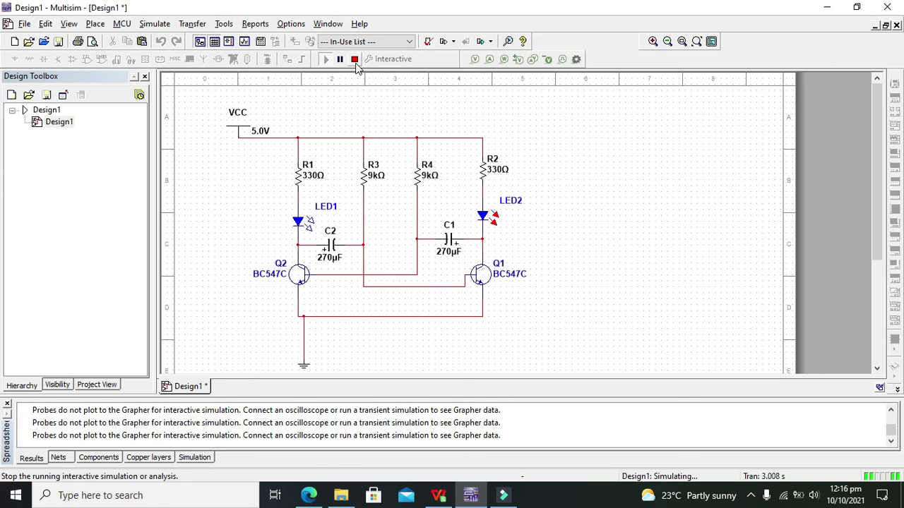
Step: Stop the 270µF flasher simulation at about 3.173 s
click(356, 61)
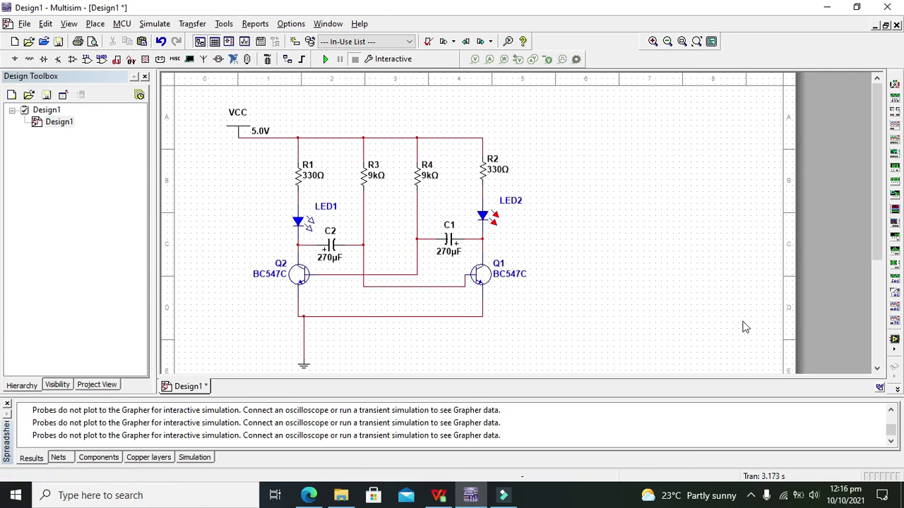